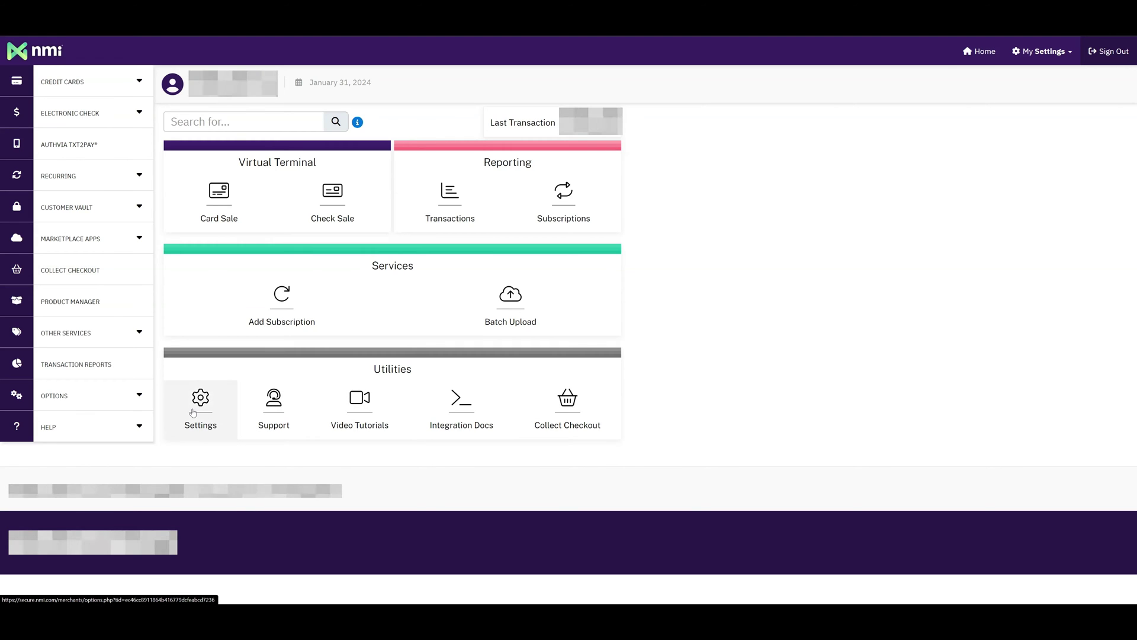
# Go to the NMI gateway Settings and open Security Keys under Security Options
pyautogui.click(192, 413)
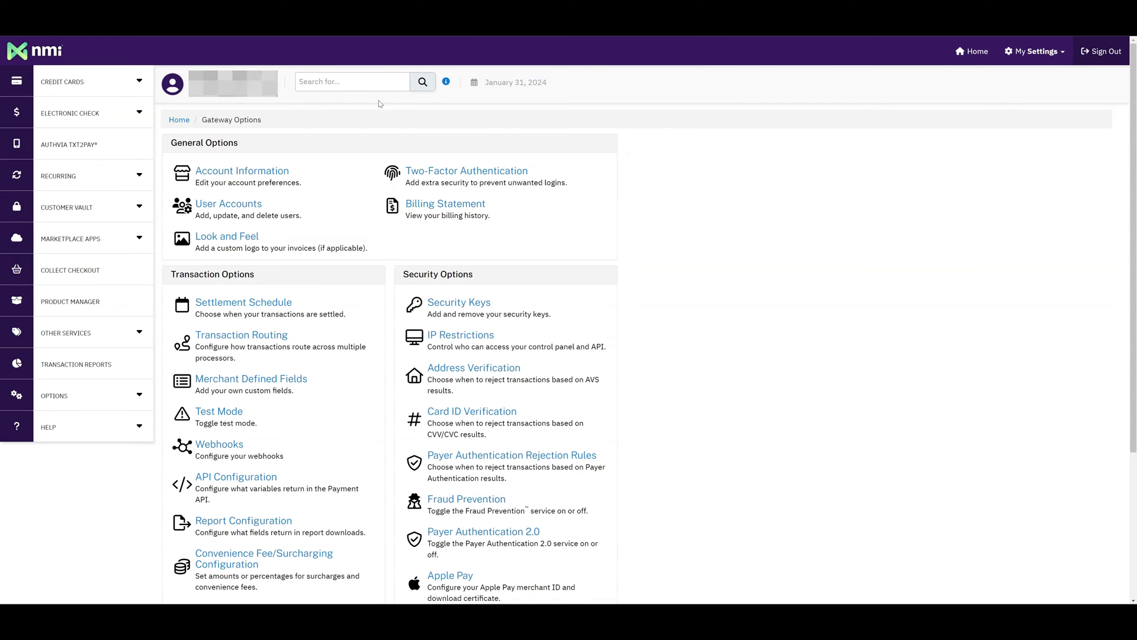
pyautogui.tripleClick(421, 272)
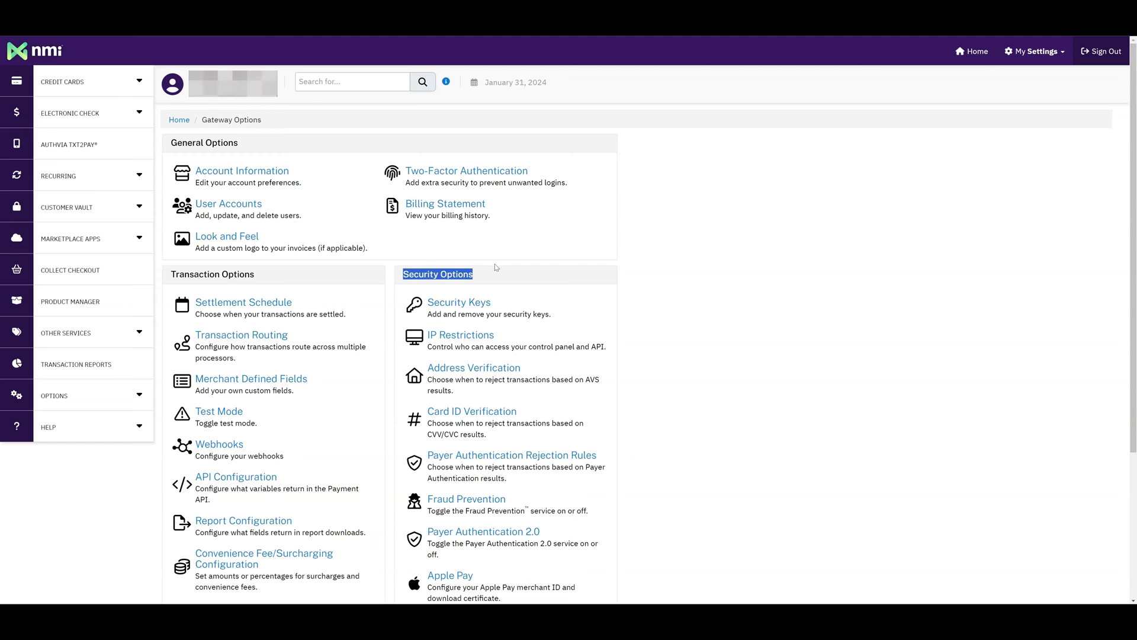
pyautogui.click(495, 267)
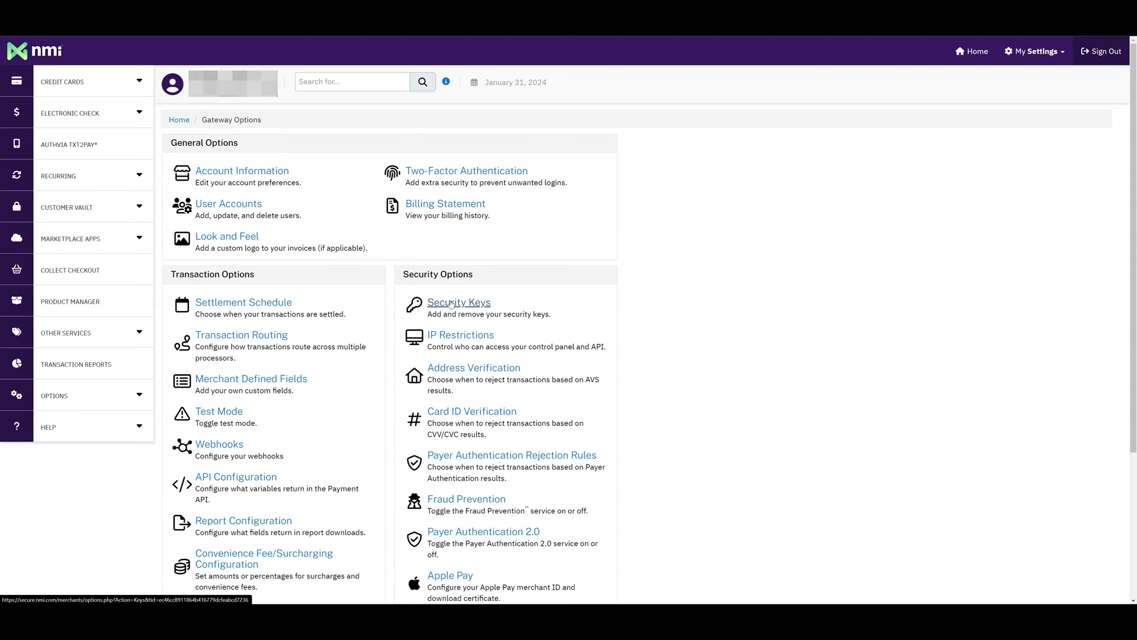
pyautogui.click(451, 304)
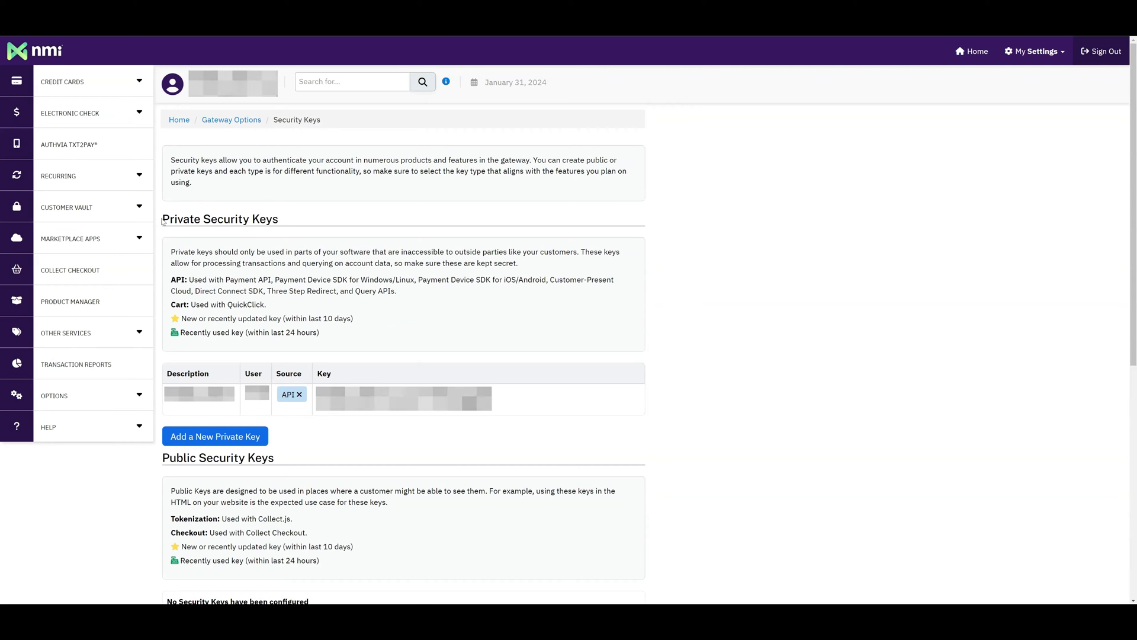
pyautogui.moveTo(163, 220); pyautogui.dragTo(342, 219)
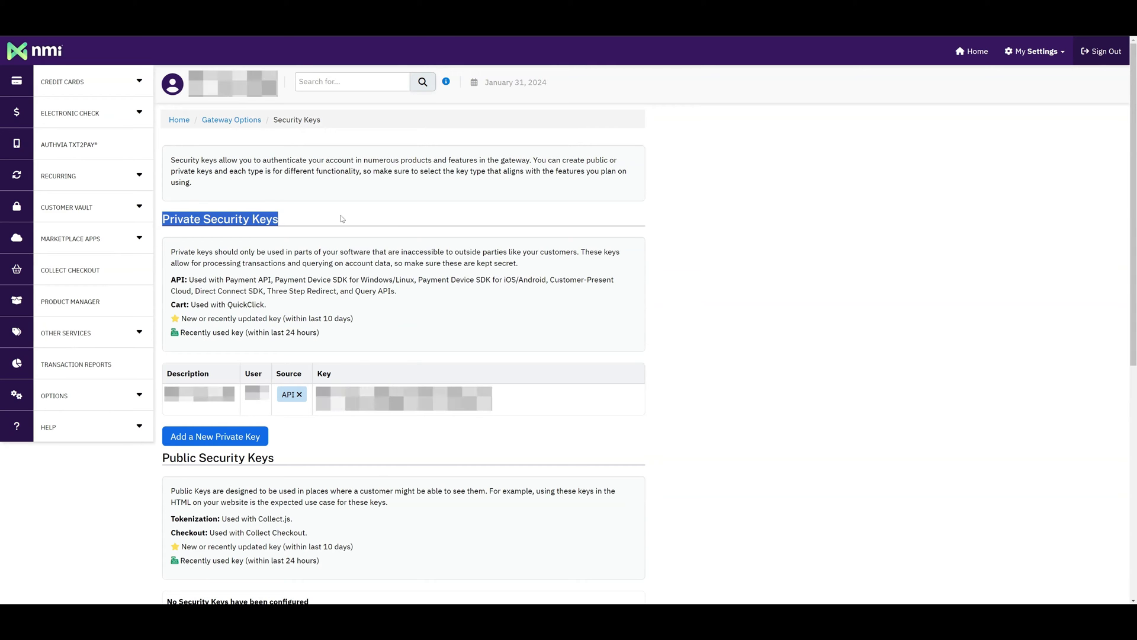
# Create a private key named 'Demo', assigned to the gateway user, with API permission
pyautogui.click(222, 437)
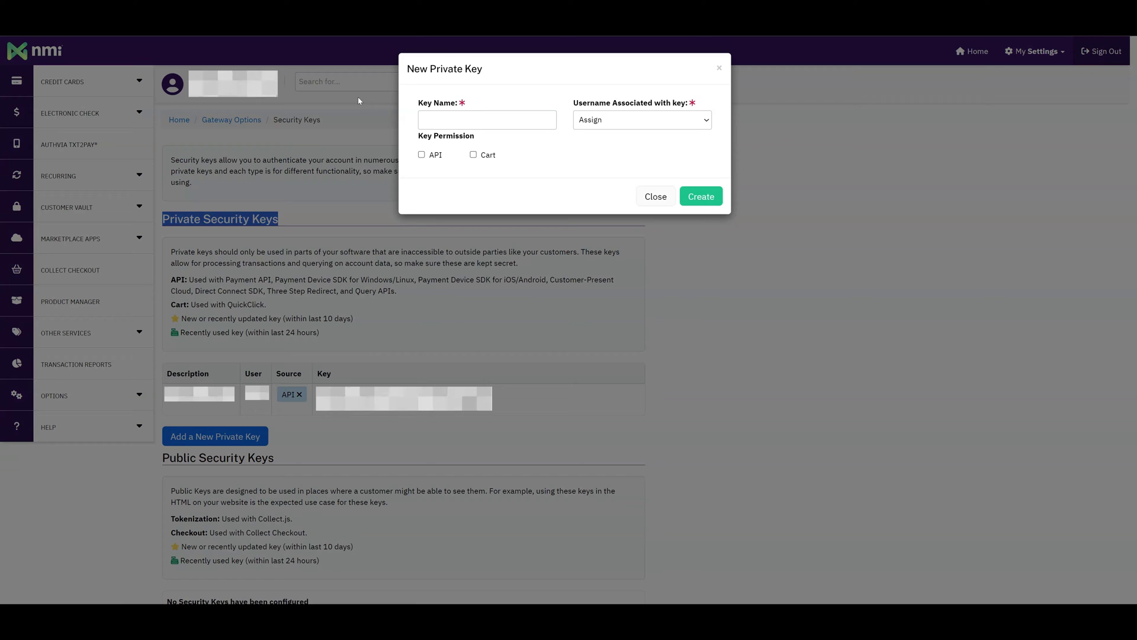
pyautogui.click(472, 117)
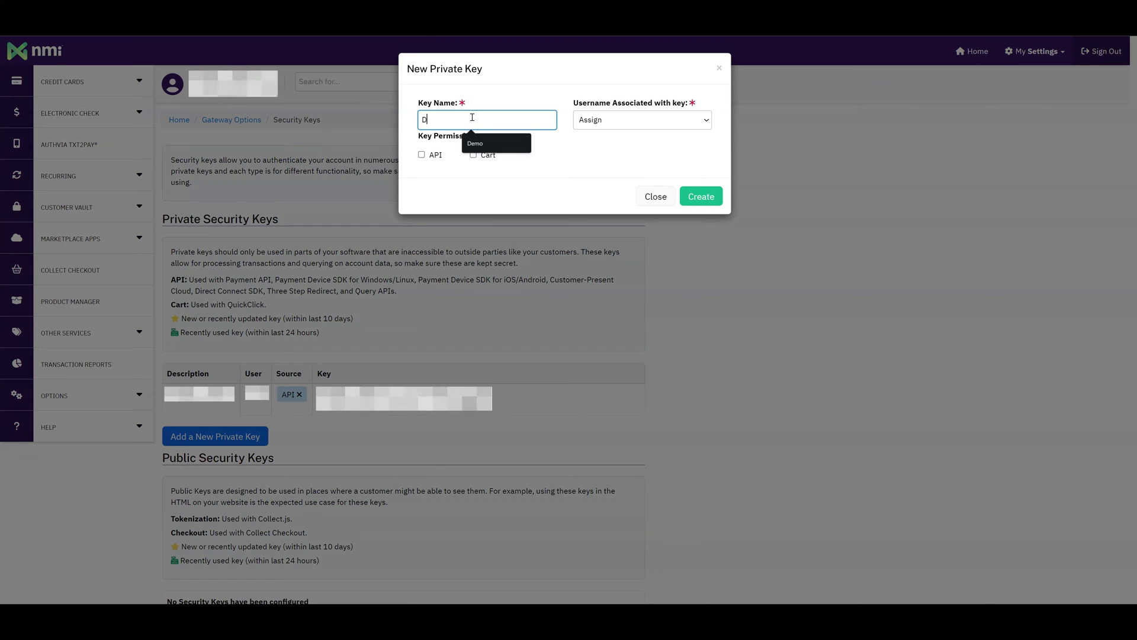
pyautogui.write('Demo')
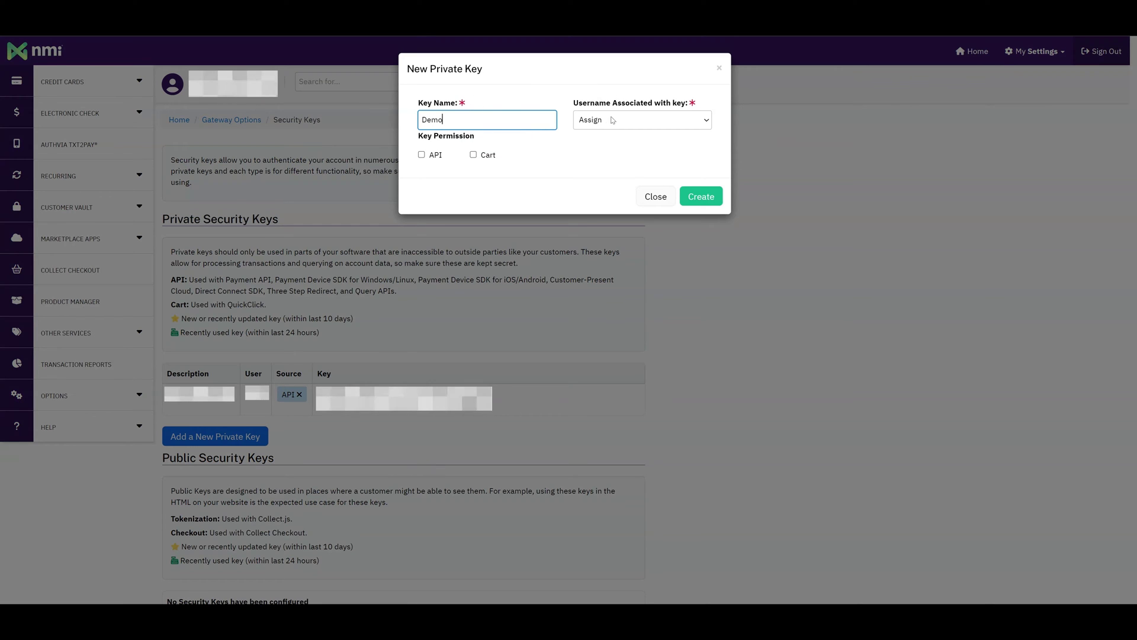
pyautogui.moveTo(577, 103); pyautogui.dragTo(696, 104)
pyautogui.click(703, 101)
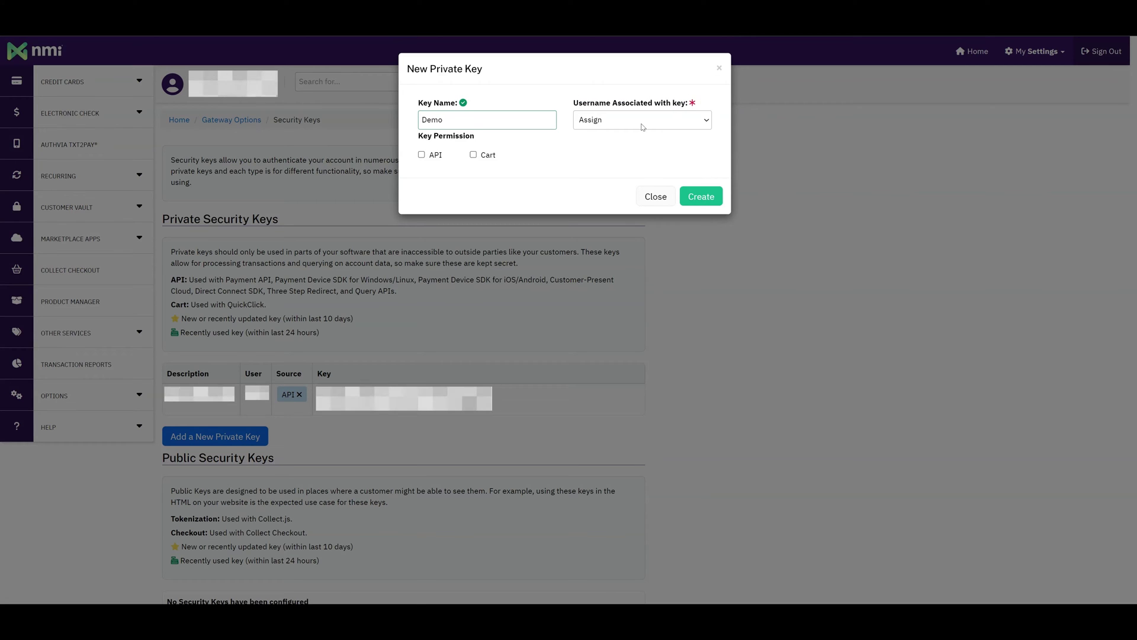
pyautogui.click(642, 126)
pyautogui.click(610, 150)
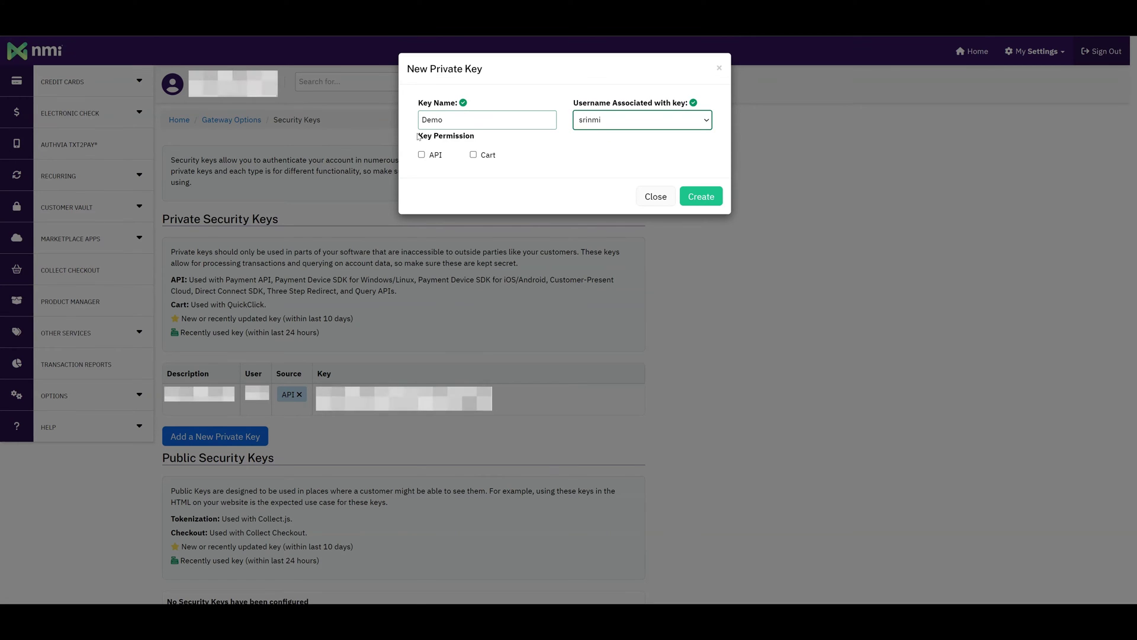
pyautogui.moveTo(420, 138); pyautogui.dragTo(483, 136)
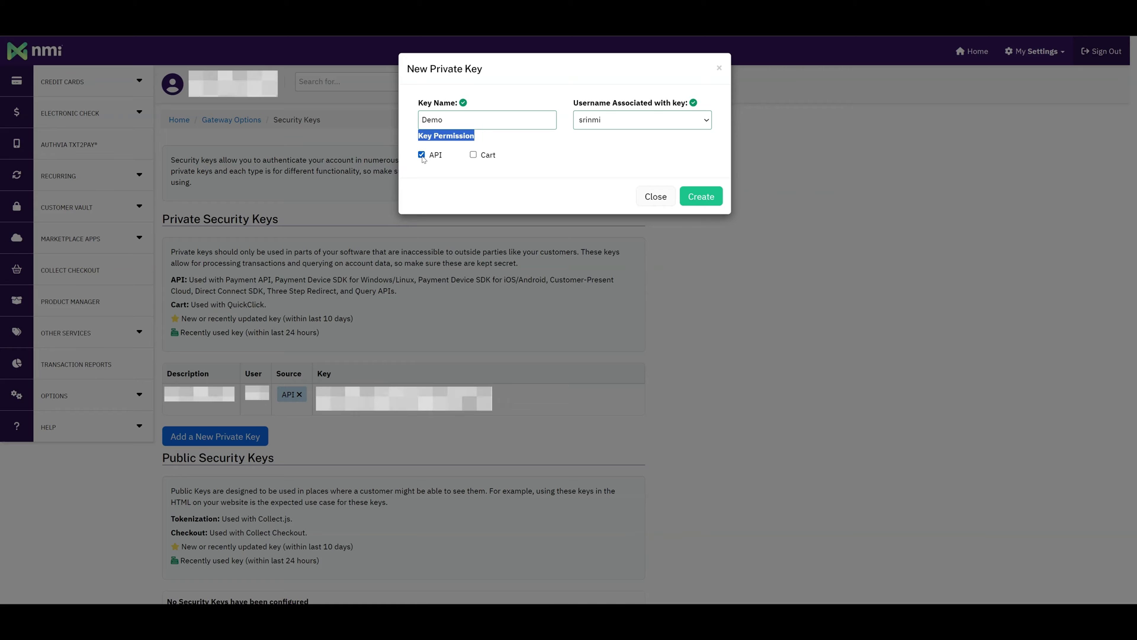
pyautogui.click(423, 160)
pyautogui.click(704, 197)
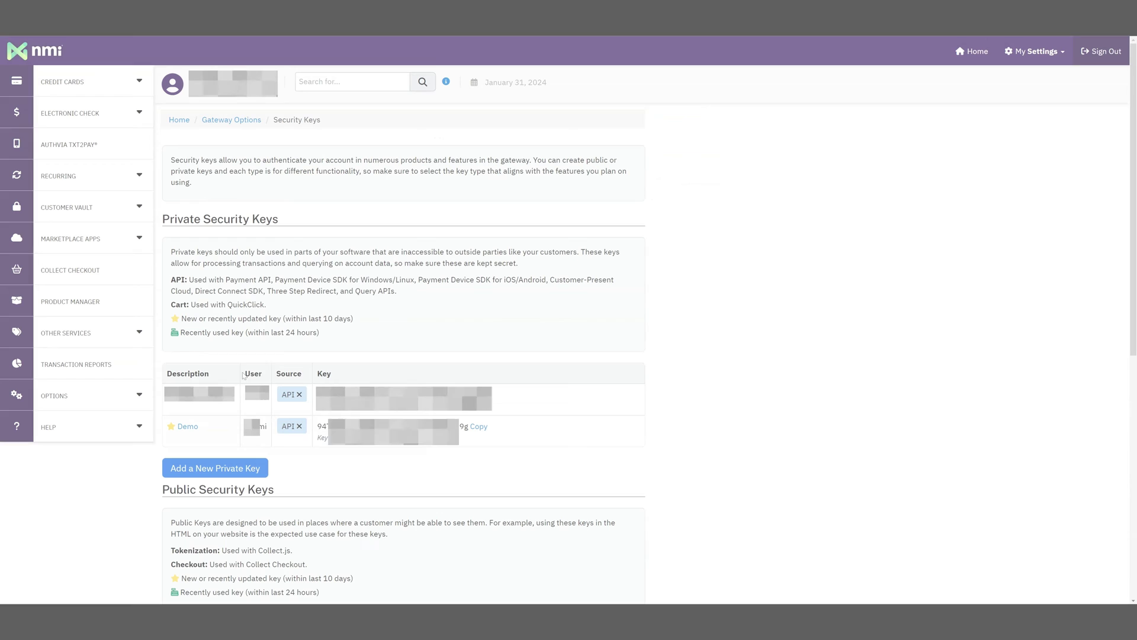
pyautogui.doubleClick(255, 373)
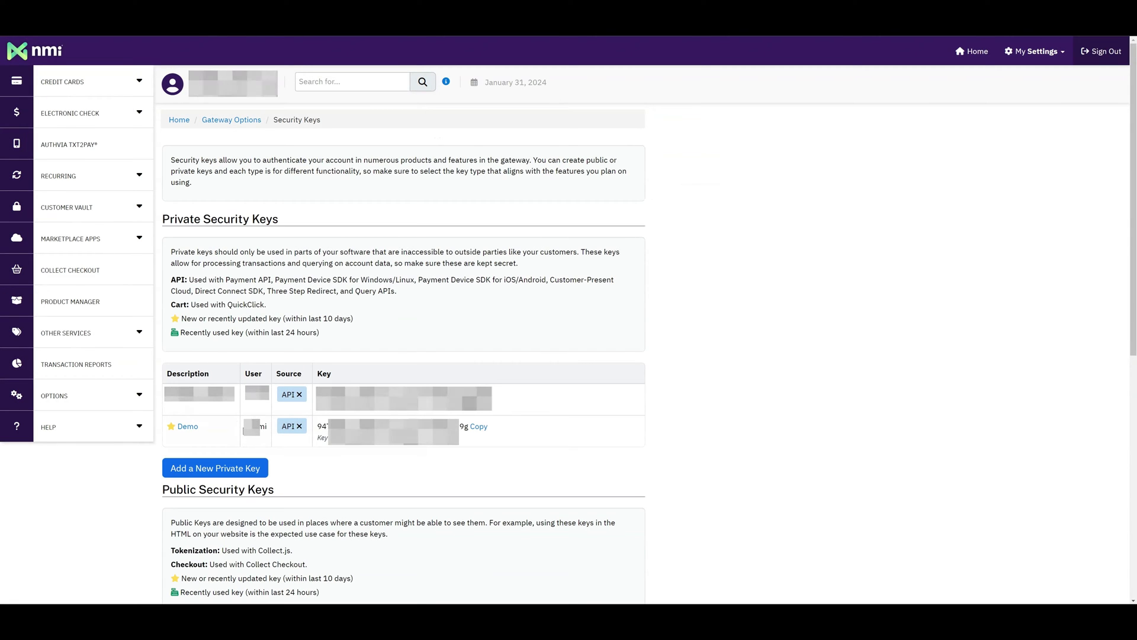
pyautogui.doubleClick(324, 374)
pyautogui.doubleClick(322, 427)
pyautogui.moveTo(323, 426); pyautogui.dragTo(409, 444)
pyautogui.click(377, 467)
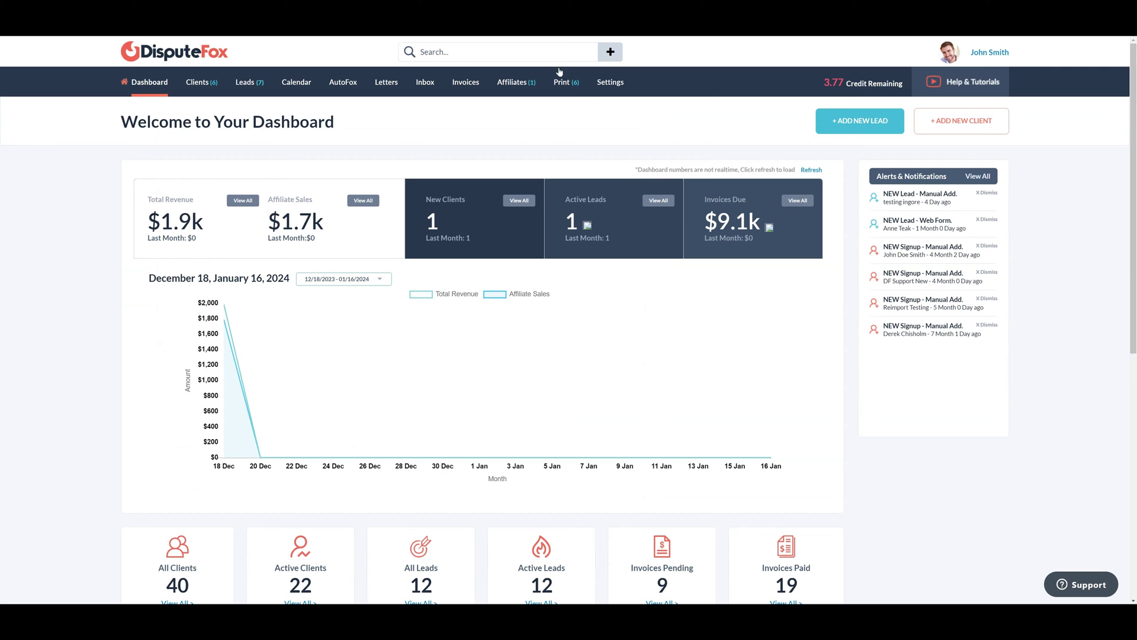
# Open DisputeFox Settings and switch to the Billing tab
pyautogui.click(610, 82)
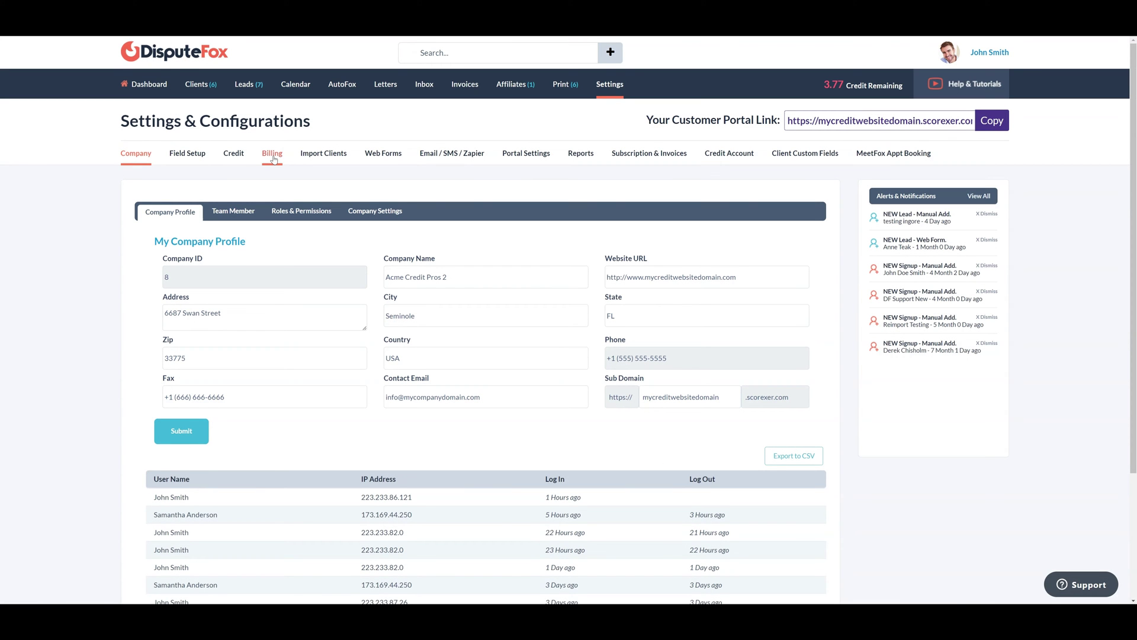
pyautogui.click(273, 155)
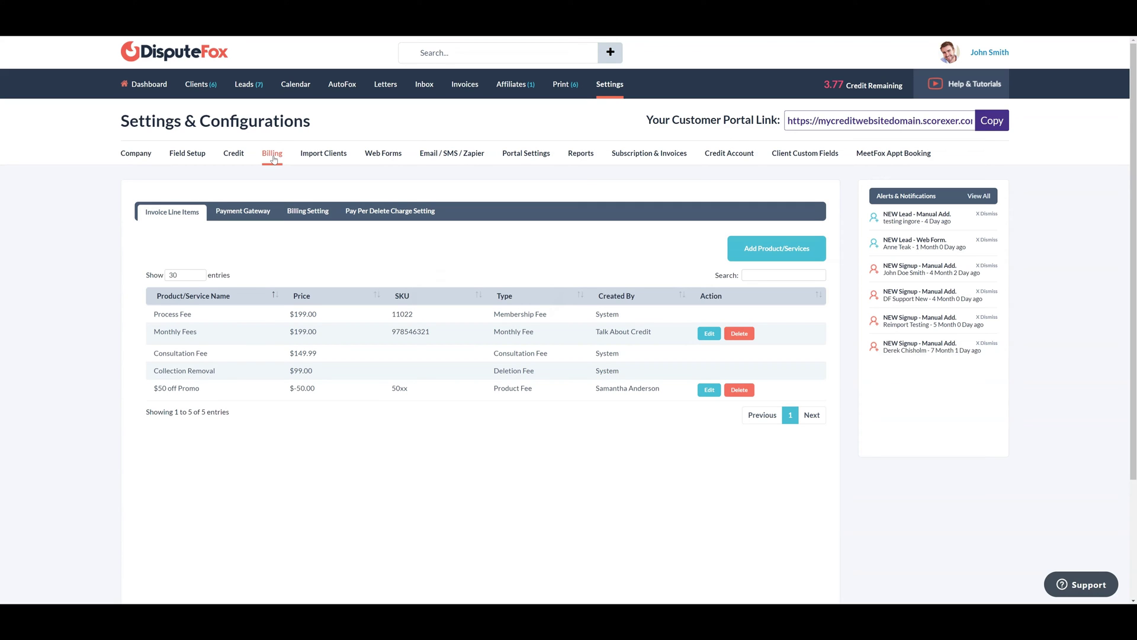
# Add a gateway displayed as 'NMI Merchant' using NMI Payments, kept as default method
pyautogui.click(239, 217)
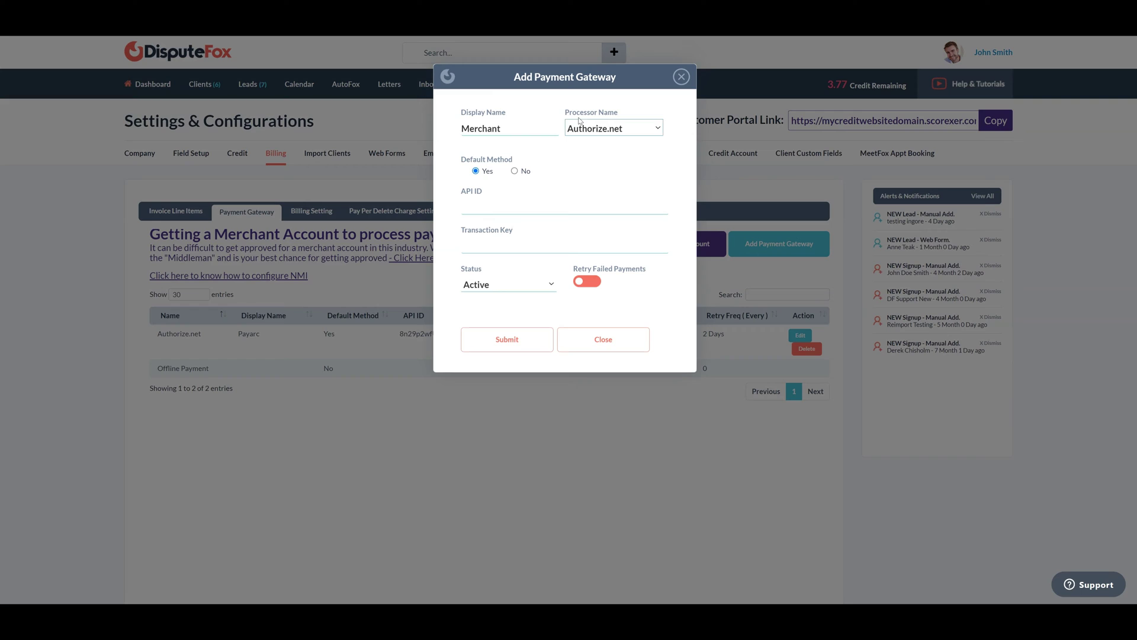
pyautogui.moveTo(463, 115); pyautogui.dragTo(508, 115)
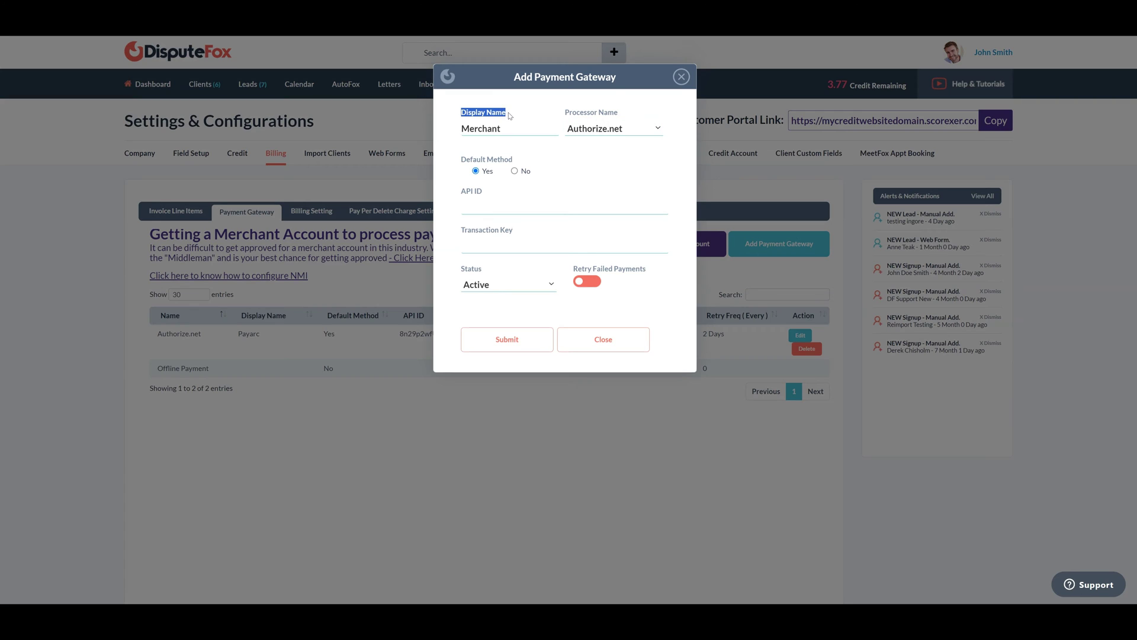
pyautogui.click(464, 128)
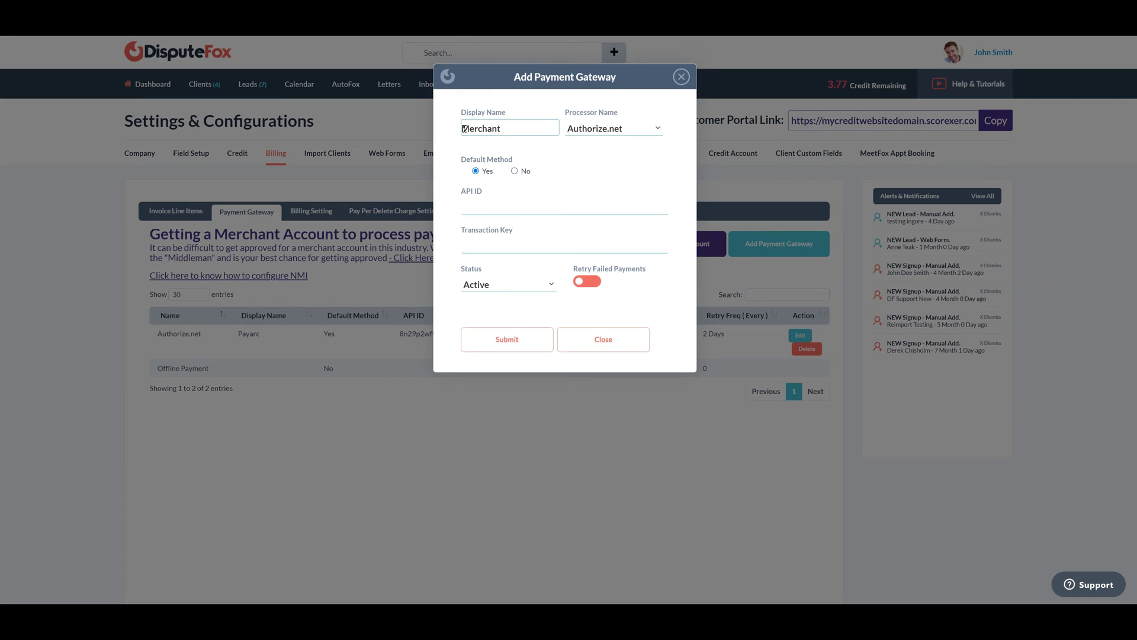
pyautogui.write('NMI')
pyautogui.click(589, 121)
pyautogui.moveTo(566, 113); pyautogui.dragTo(637, 109)
pyautogui.click(628, 129)
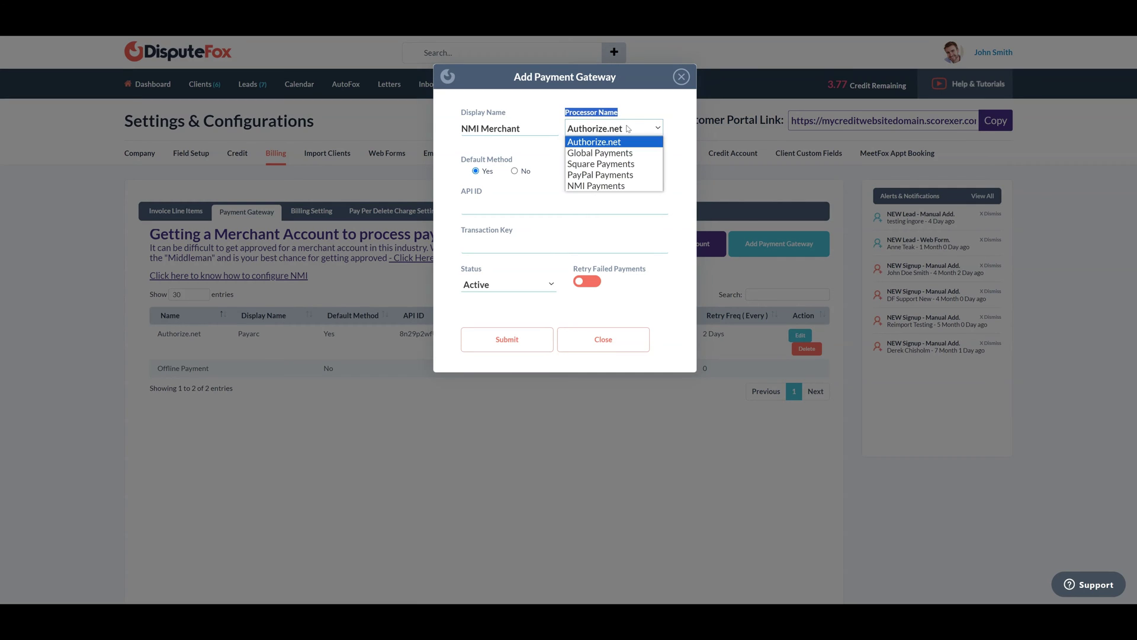
pyautogui.click(616, 186)
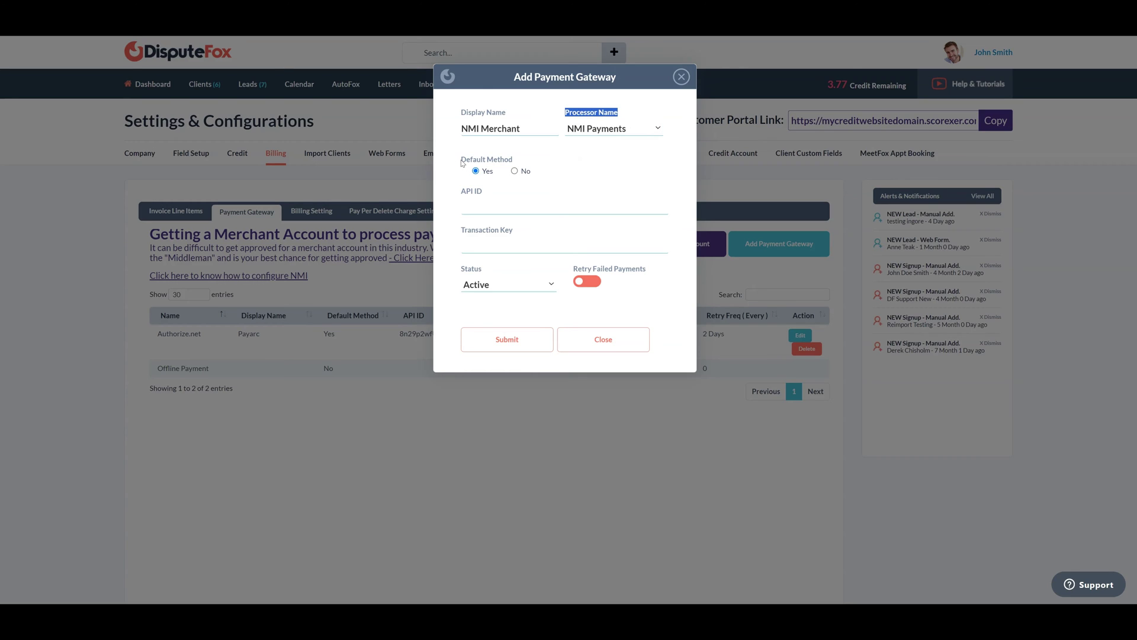
pyautogui.moveTo(462, 161); pyautogui.dragTo(532, 165)
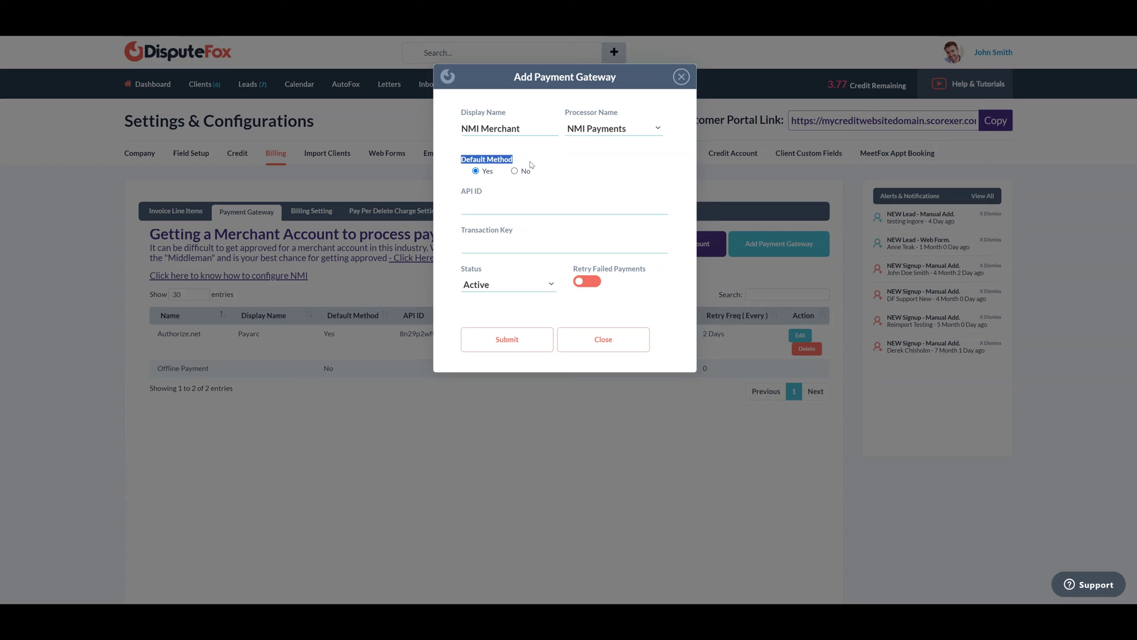
pyautogui.click(527, 165)
# Paste the NMI key as the API ID and fill in the Transaction Key
pyautogui.moveTo(462, 190); pyautogui.dragTo(487, 194)
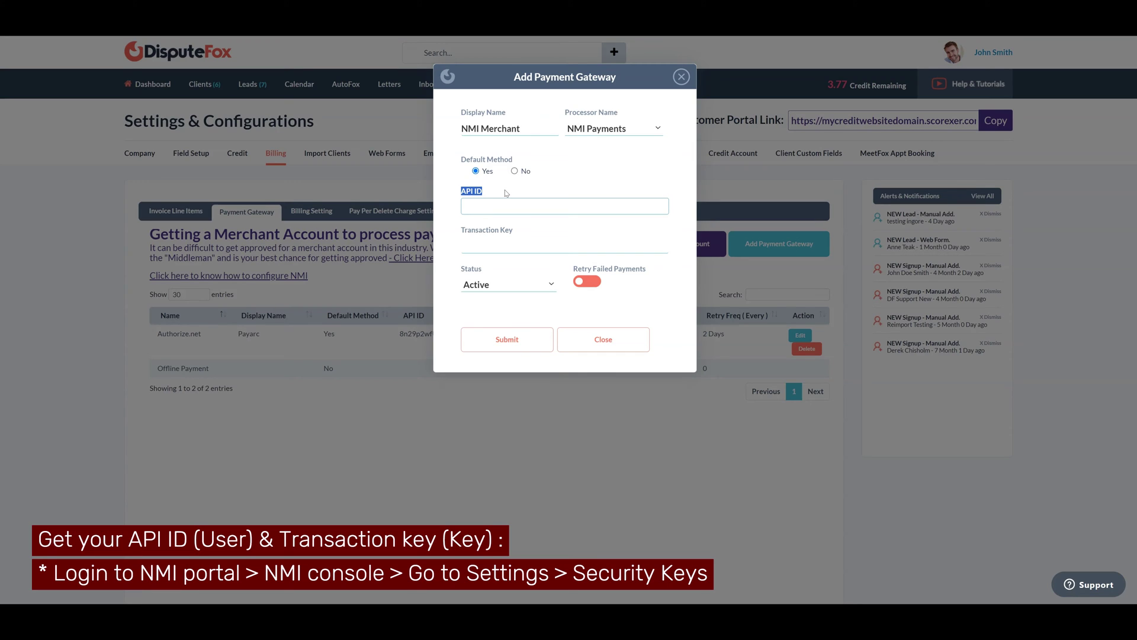
pyautogui.click(504, 190)
pyautogui.hotkey('ctrl', 'v')
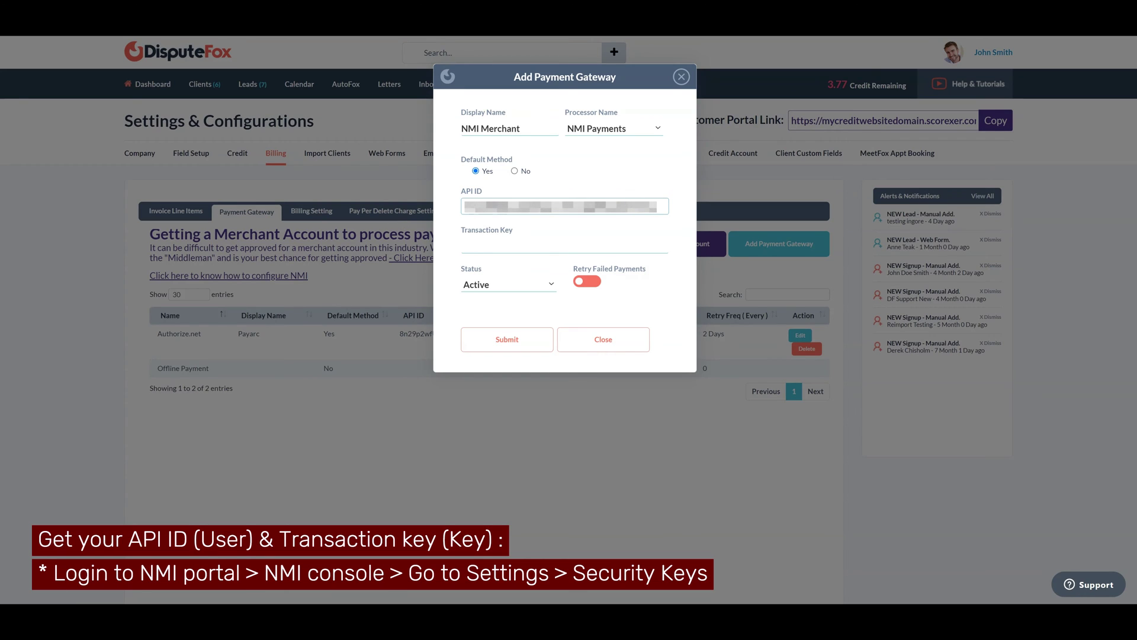
pyautogui.press('Home')
pyautogui.click(466, 246)
pyautogui.hotkey('ctrl', 'v')
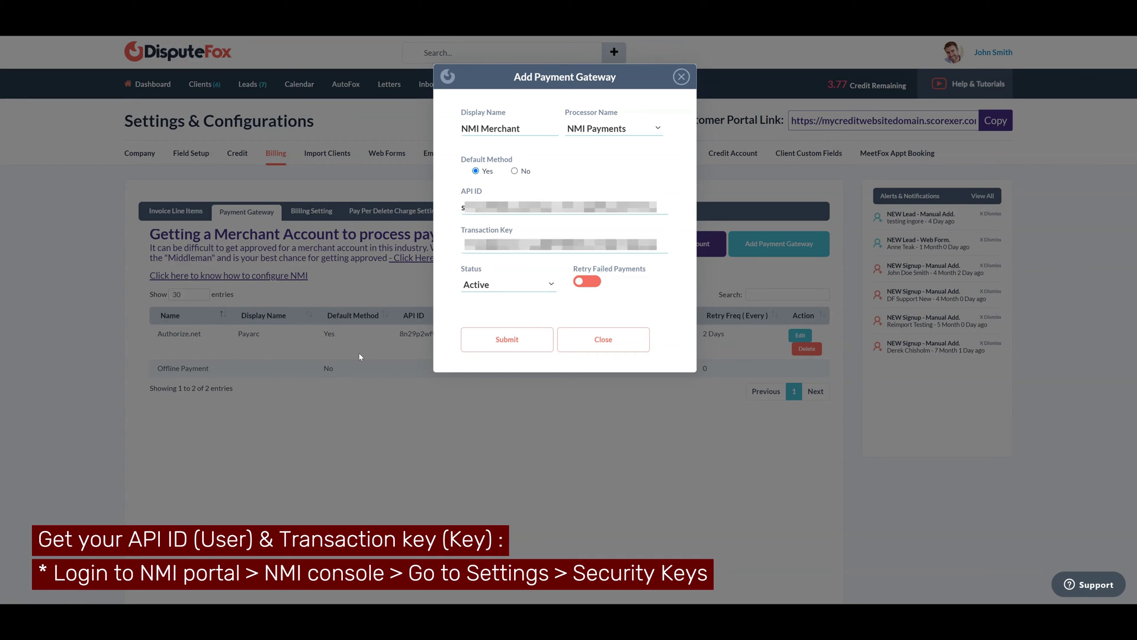
pyautogui.click(530, 240)
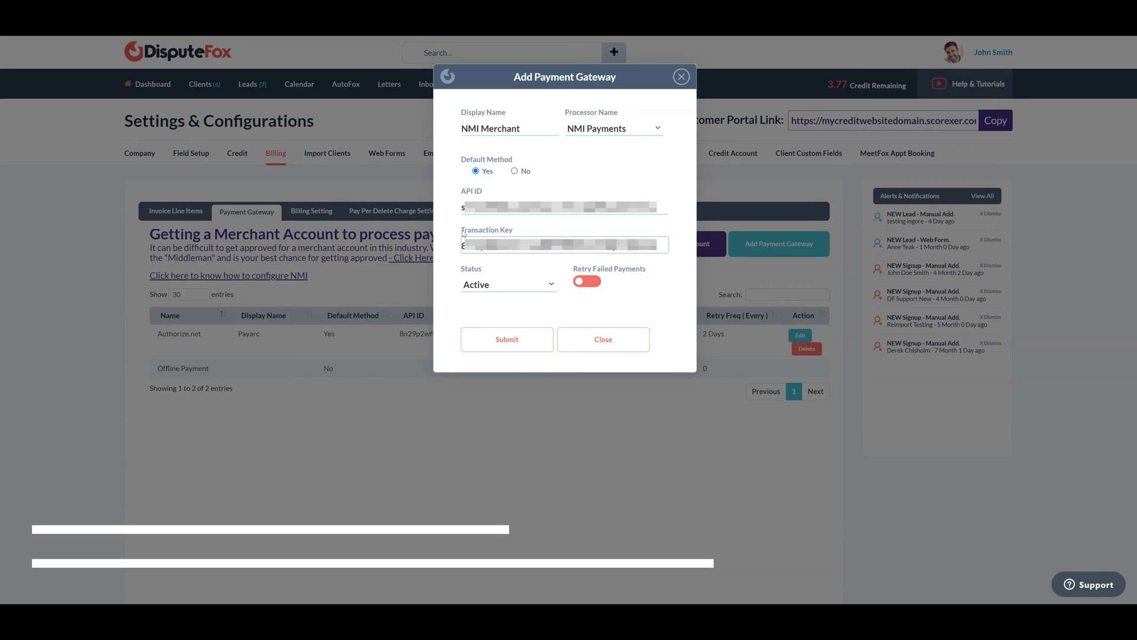
# Set the gateway status to Test Mode and turn on Retry Failed Payments
pyautogui.press('Tab')
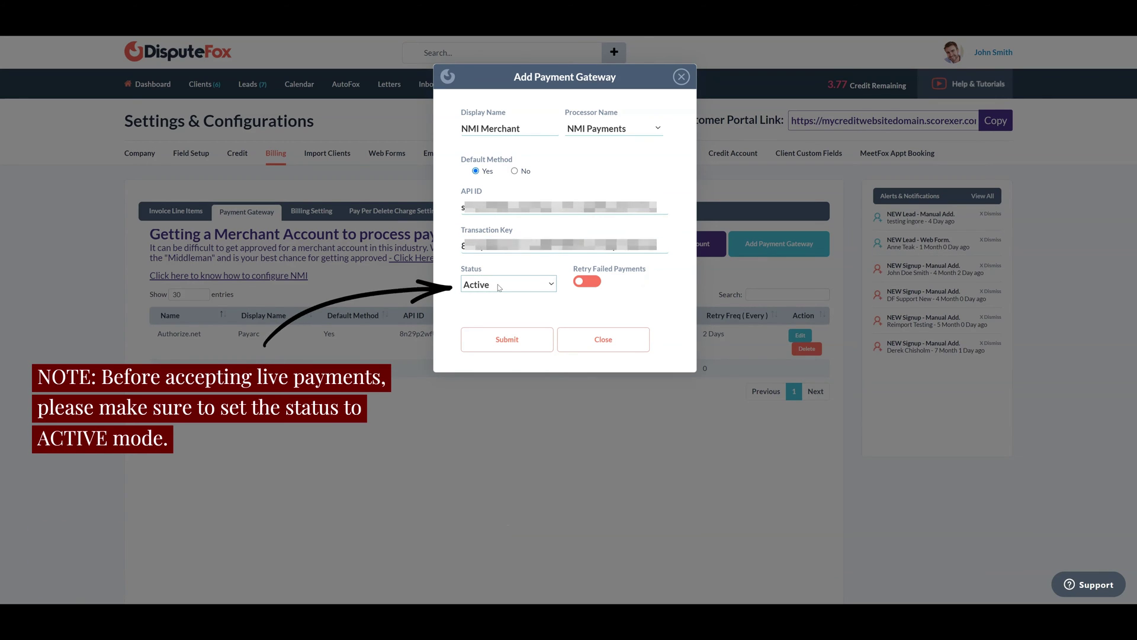
pyautogui.click(491, 285)
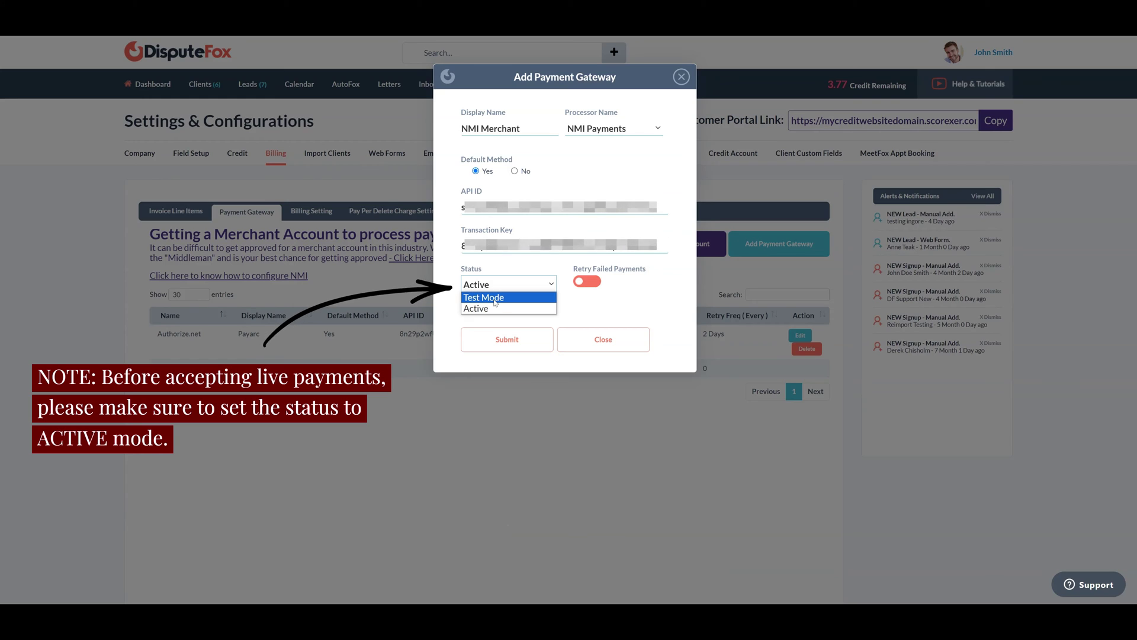
pyautogui.click(495, 298)
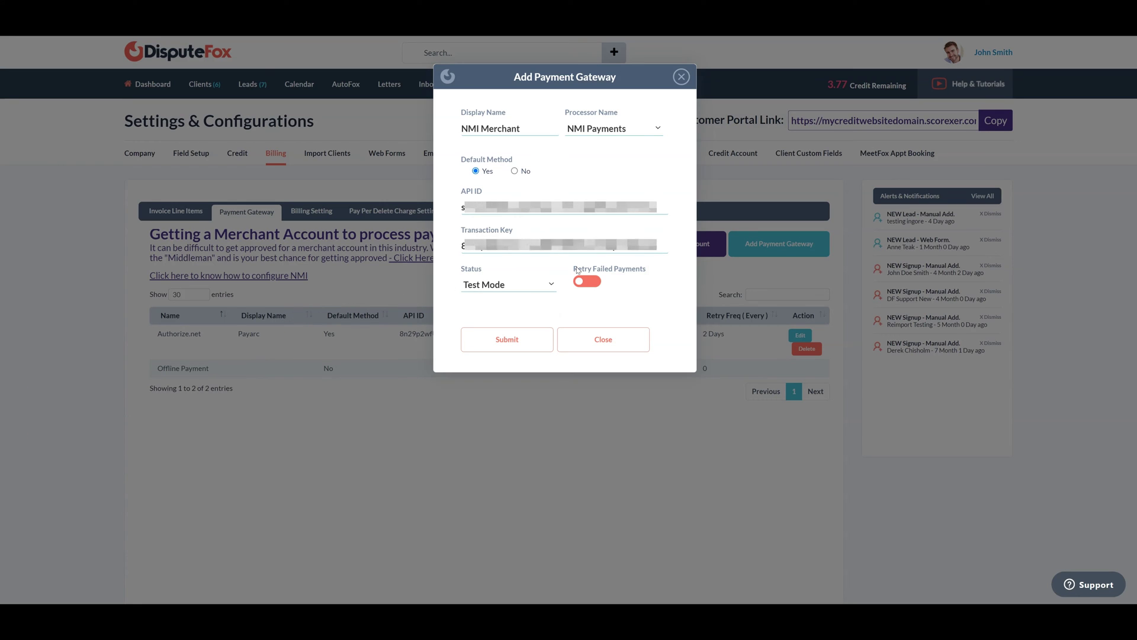
pyautogui.moveTo(578, 270)
pyautogui.mouseDown()
pyautogui.moveTo(653, 272)
pyautogui.moveTo(637, 276)
pyautogui.mouseUp()
pyautogui.click(623, 279)
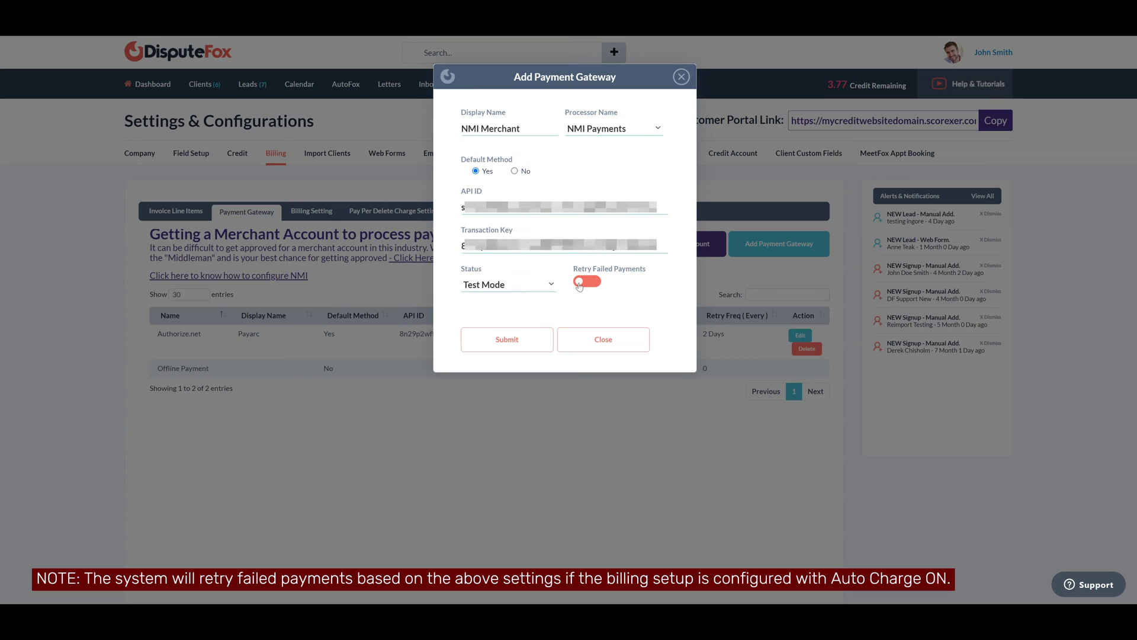
pyautogui.click(581, 283)
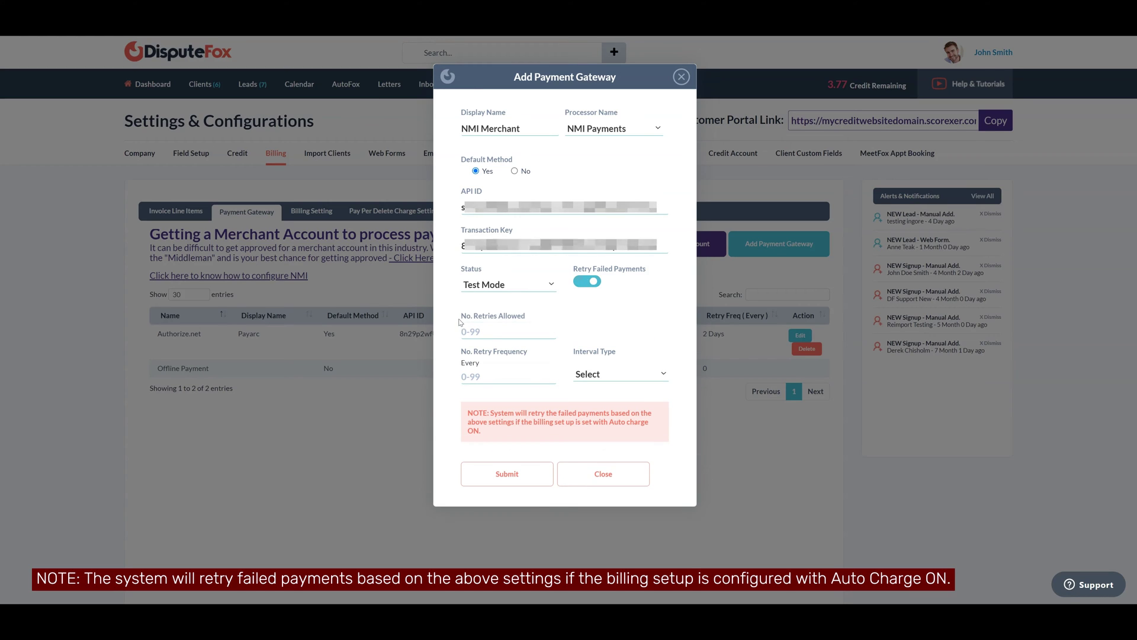
# Allow 2 retries, repeating every 2 Days
pyautogui.moveTo(460, 320); pyautogui.dragTo(550, 320)
pyautogui.click(507, 325)
pyautogui.write('2')
pyautogui.moveTo(461, 351); pyautogui.dragTo(554, 354)
pyautogui.click(487, 375)
pyautogui.write('2')
pyautogui.moveTo(574, 351); pyautogui.dragTo(618, 353)
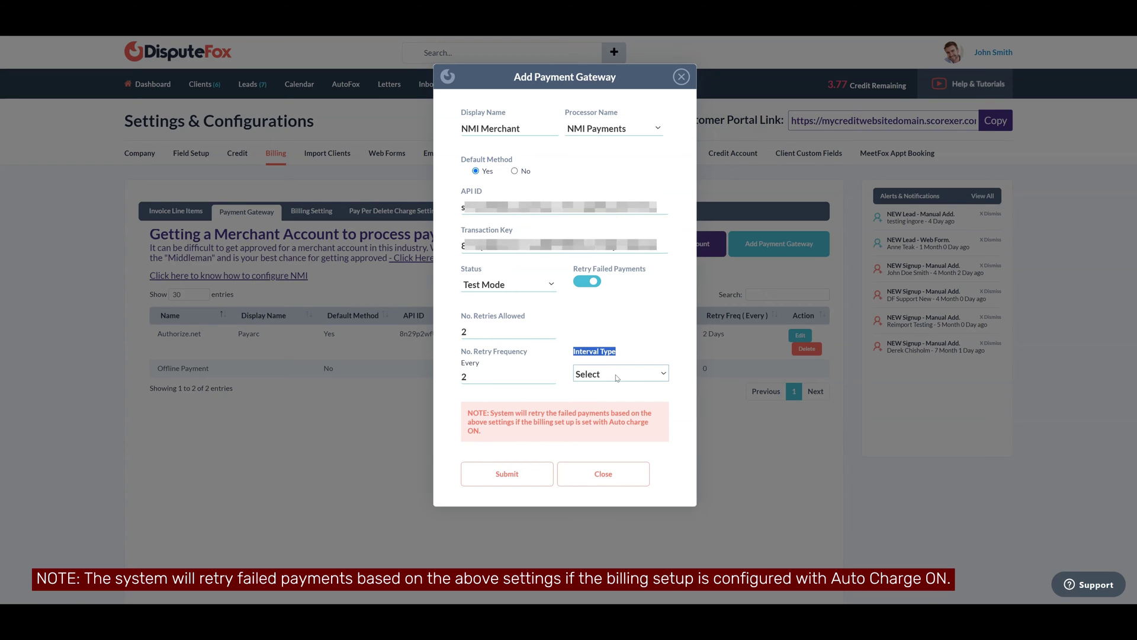
pyautogui.click(619, 374)
pyautogui.click(599, 399)
pyautogui.click(622, 324)
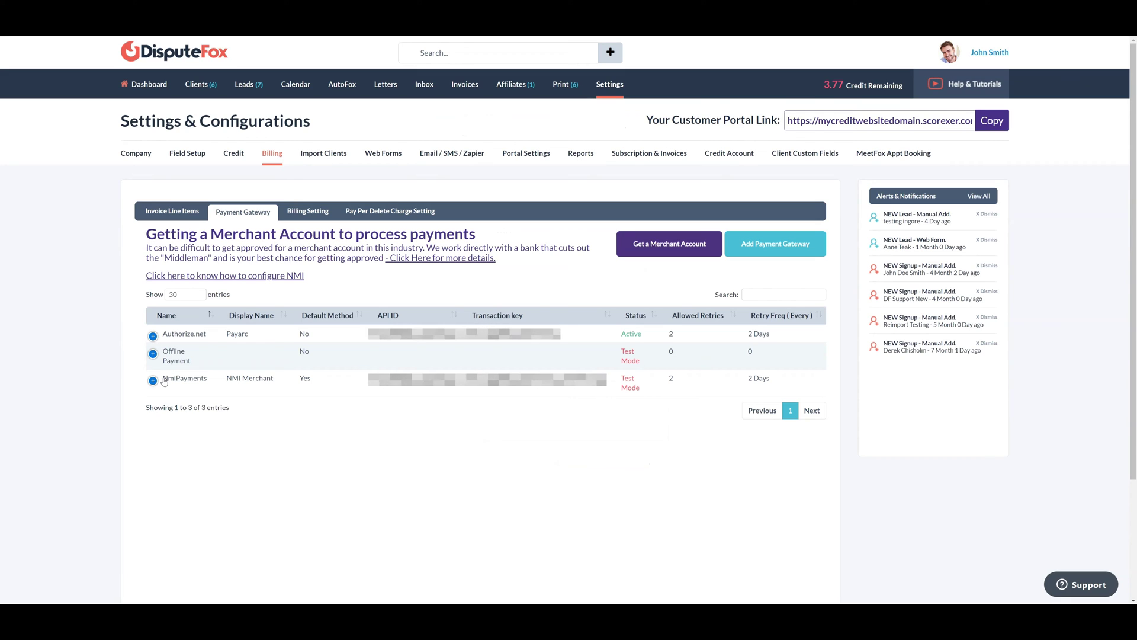
# Expand the NmiPayments row in the gateway list to show its Edit/Delete actions
pyautogui.moveTo(165, 378); pyautogui.dragTo(215, 382)
pyautogui.click(152, 380)
pyautogui.click(153, 380)
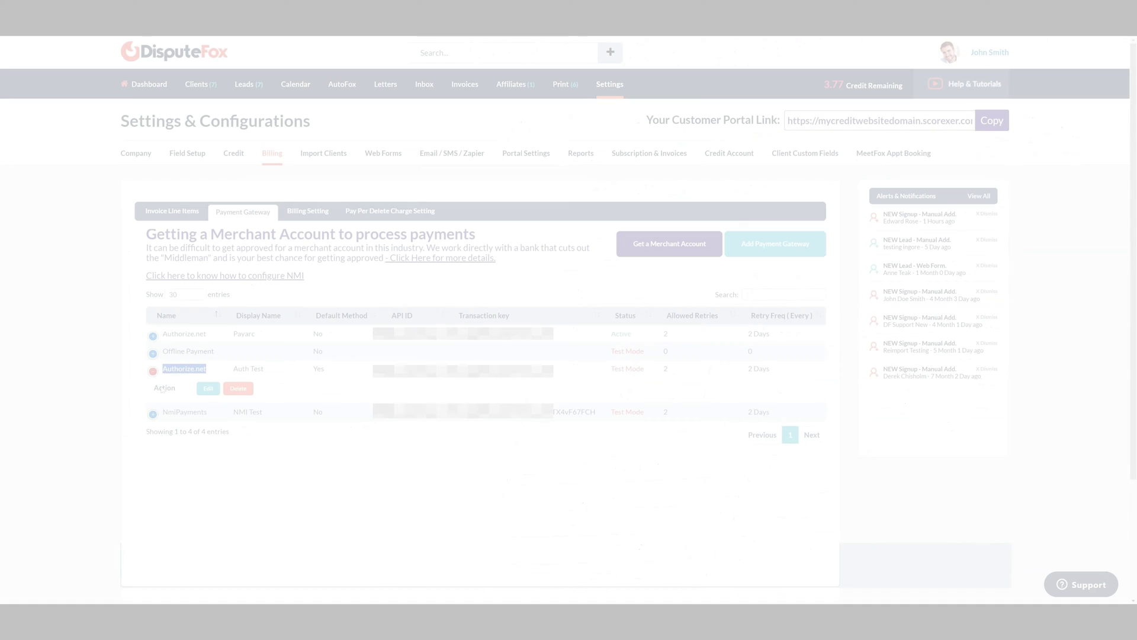
pyautogui.doubleClick(164, 413)
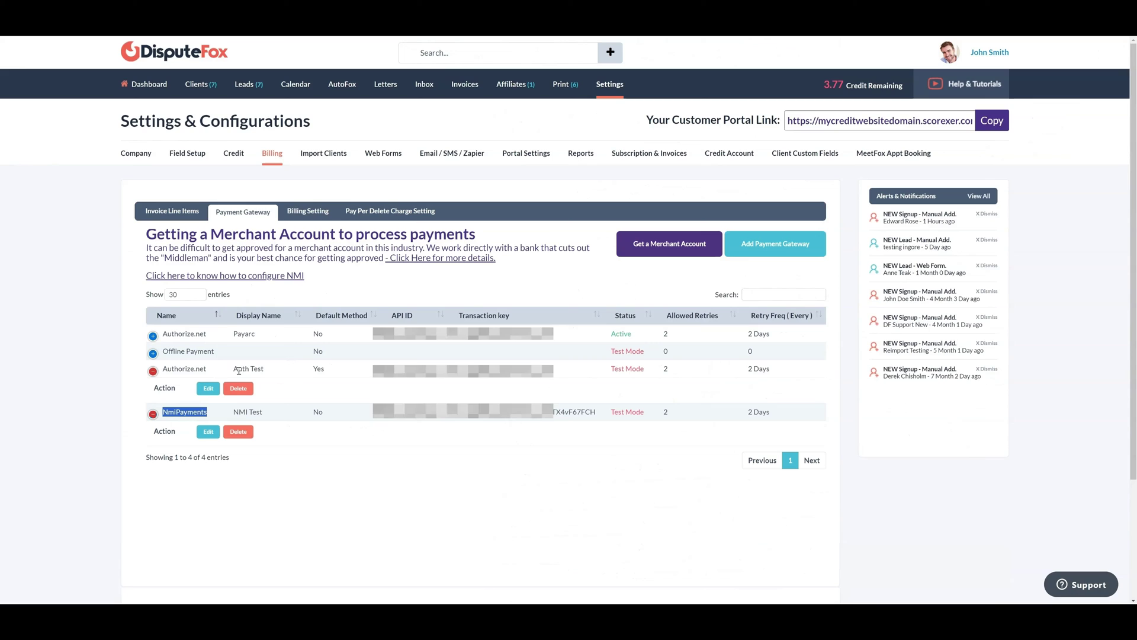
pyautogui.moveTo(234, 369); pyautogui.dragTo(268, 374)
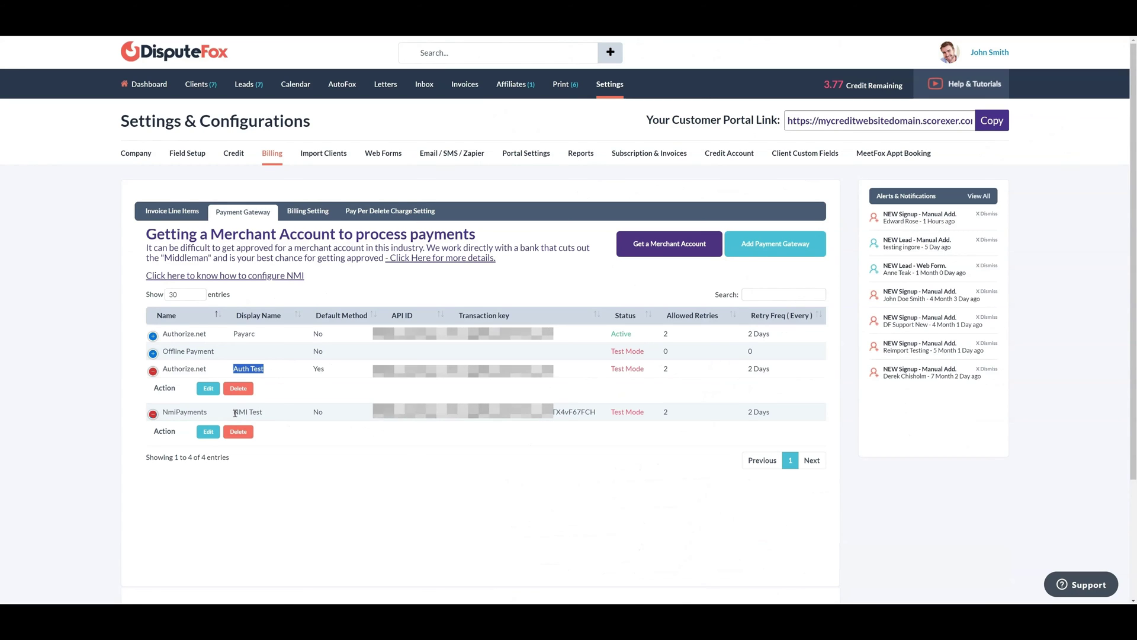
pyautogui.moveTo(234, 412); pyautogui.dragTo(264, 416)
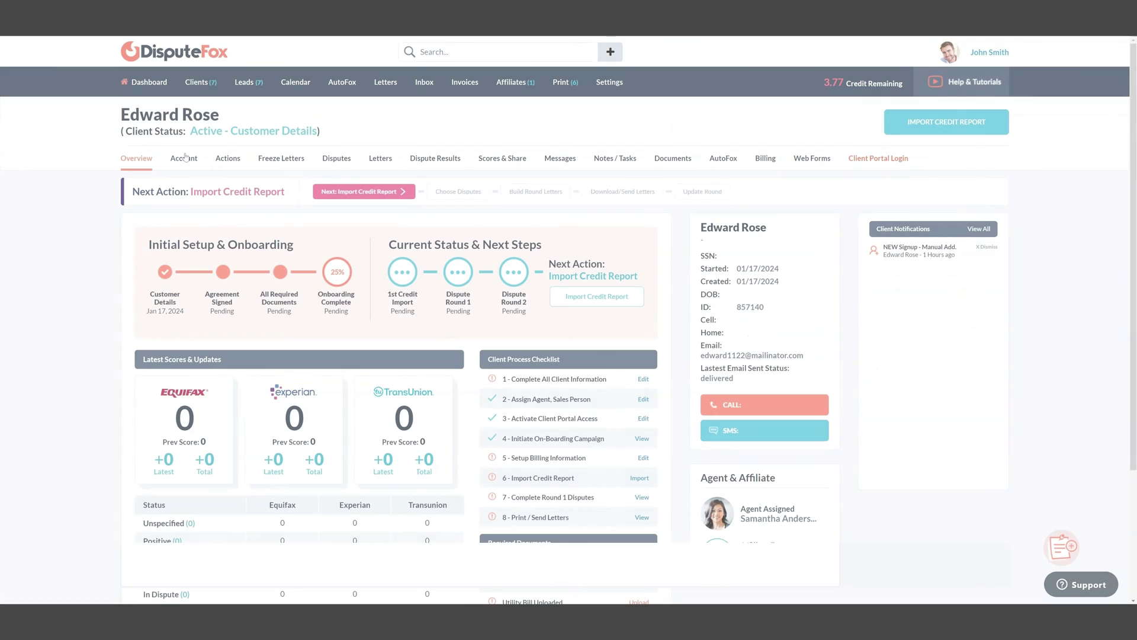
# Open the client's Billing section and start adding a payment method
pyautogui.moveTo(122, 113); pyautogui.dragTo(225, 117)
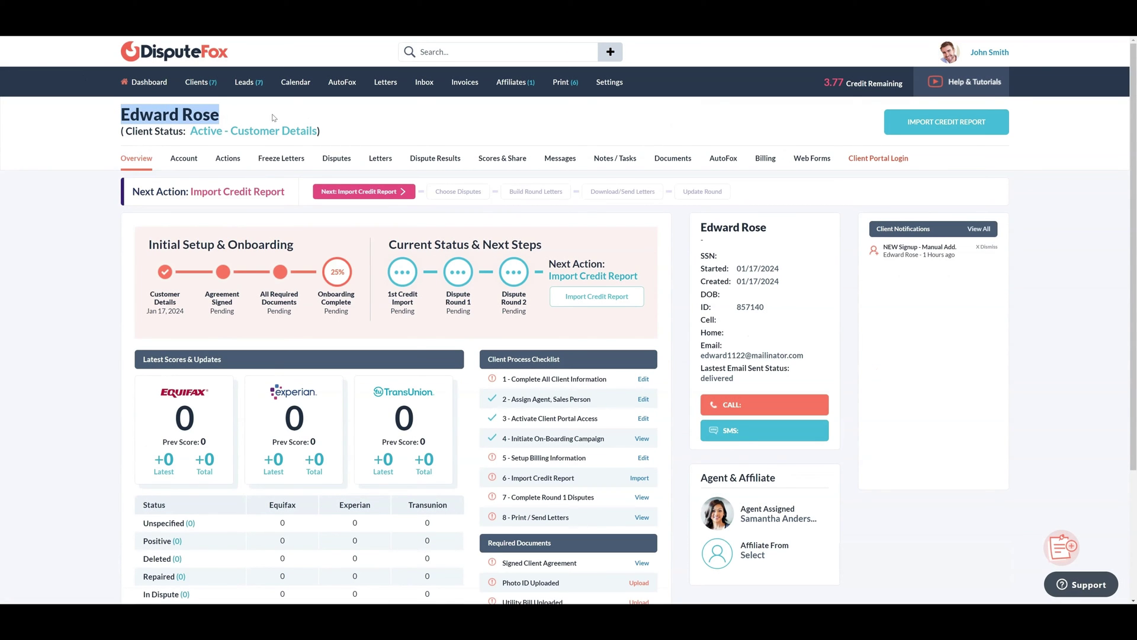
pyautogui.click(296, 120)
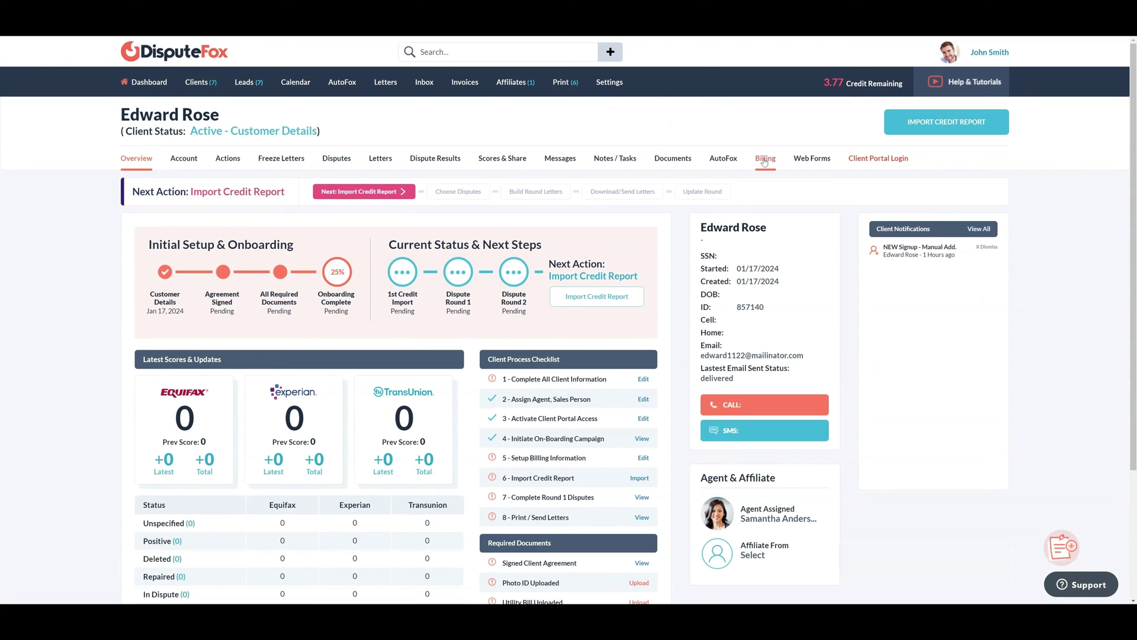
pyautogui.click(764, 162)
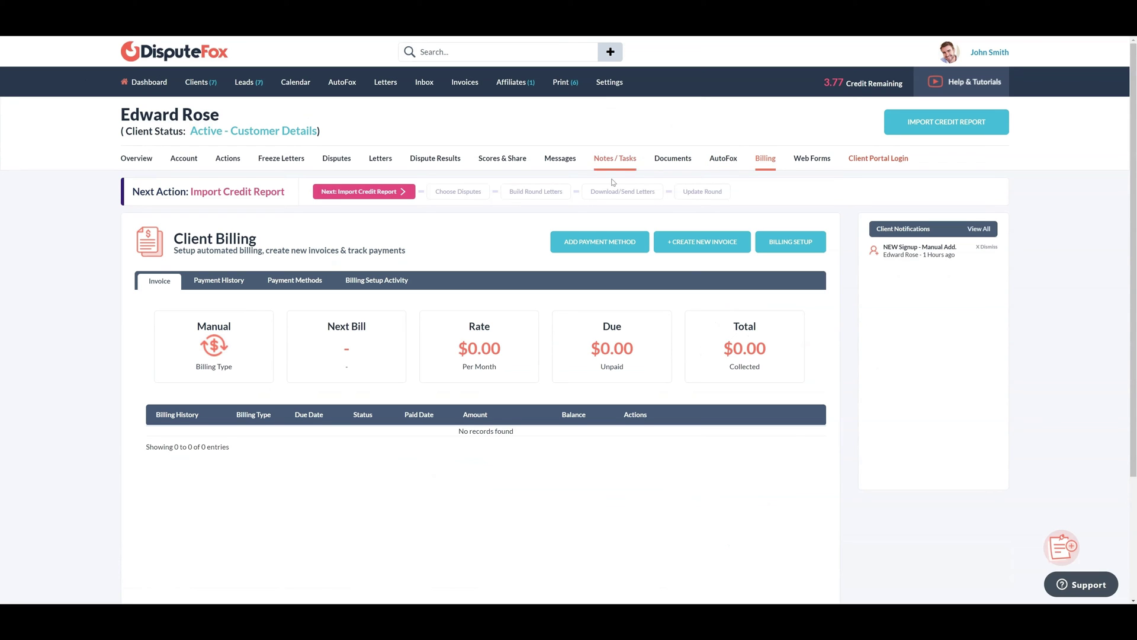
pyautogui.click(602, 243)
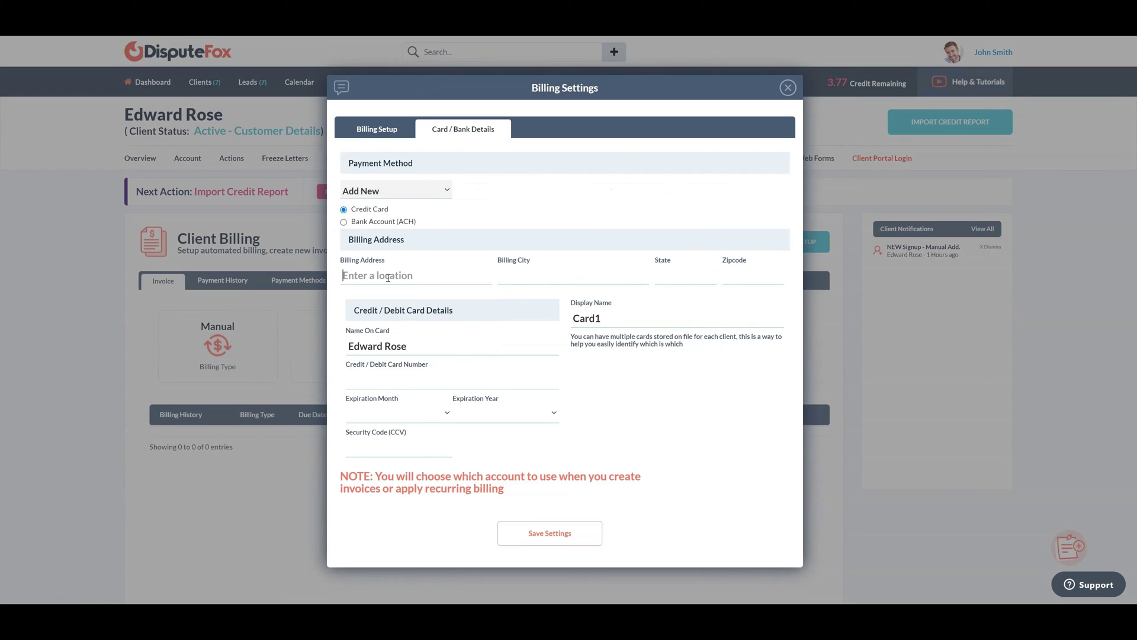
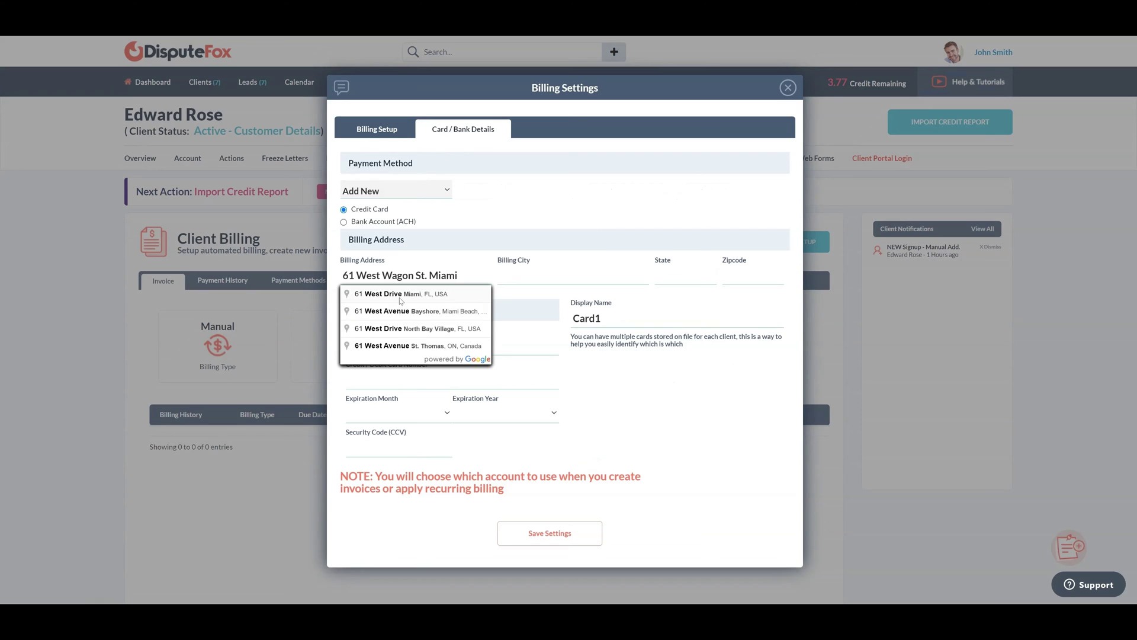
# Enter the billing address, card number, March 2027 expiry and security code, then save
pyautogui.click(401, 294)
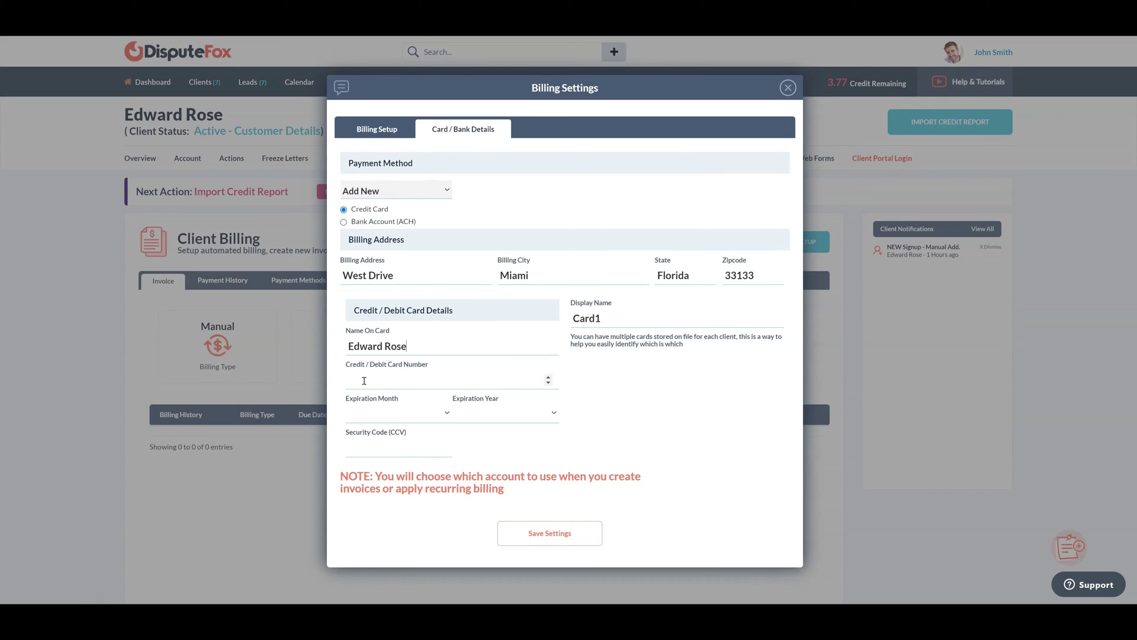
pyautogui.write('111111111111111')
pyautogui.click(376, 422)
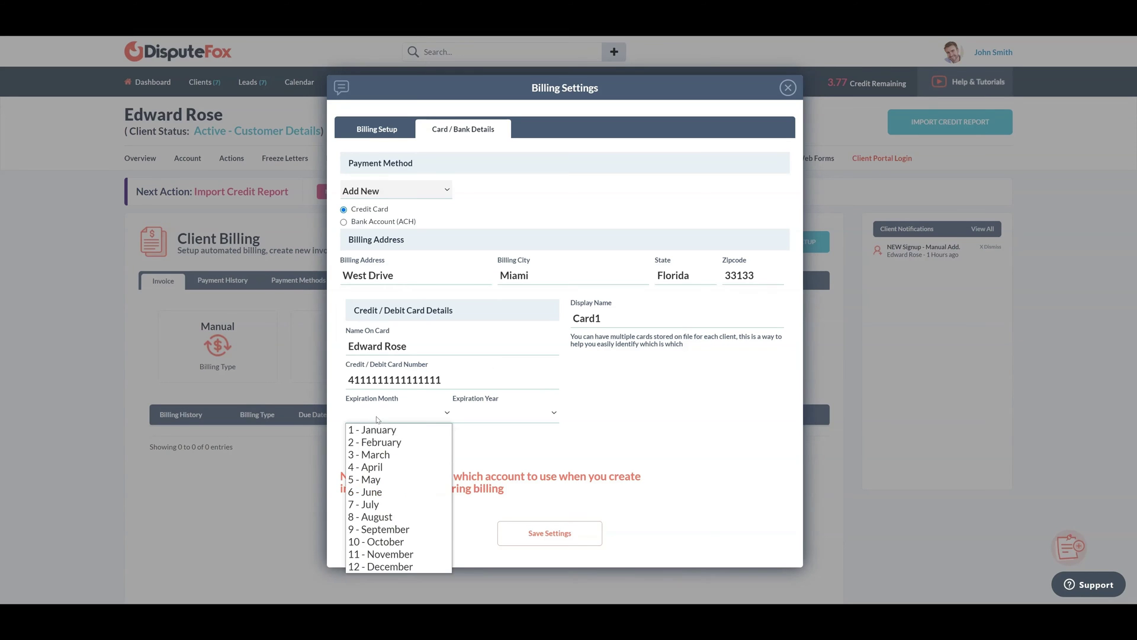
pyautogui.click(377, 458)
pyautogui.click(491, 413)
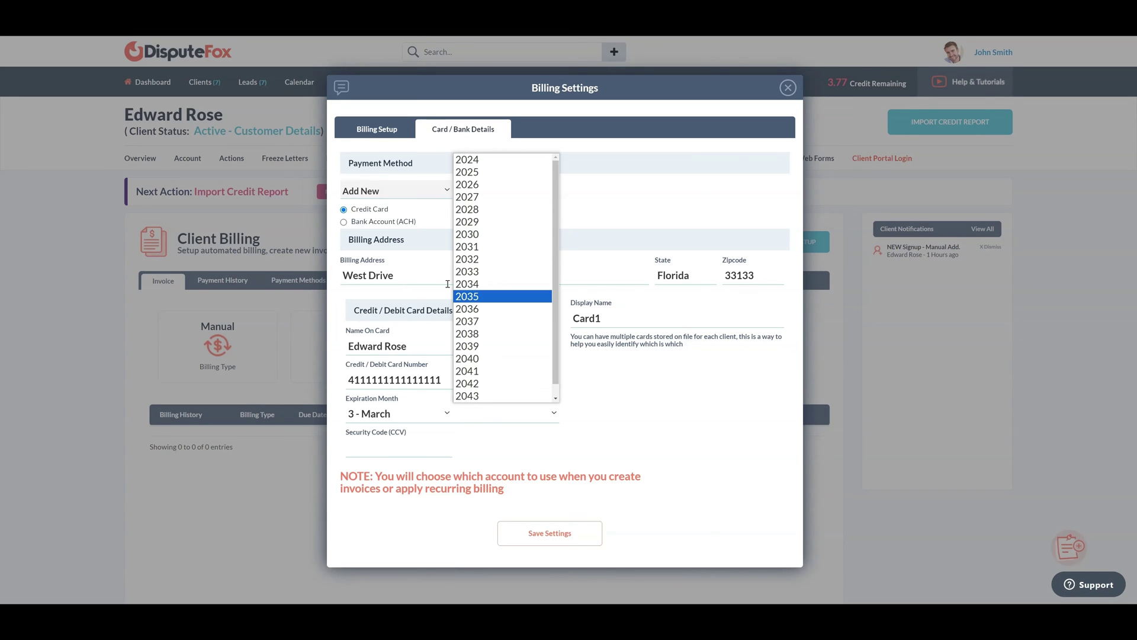
pyautogui.click(468, 197)
pyautogui.press('Tab')
pyautogui.write('456')
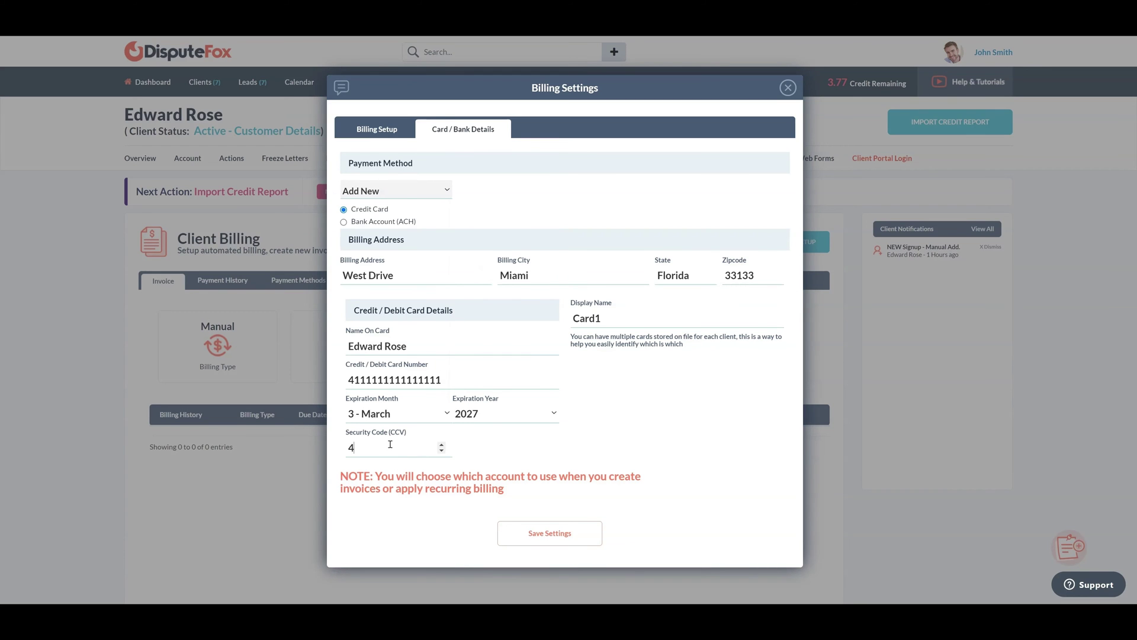
pyautogui.click(547, 530)
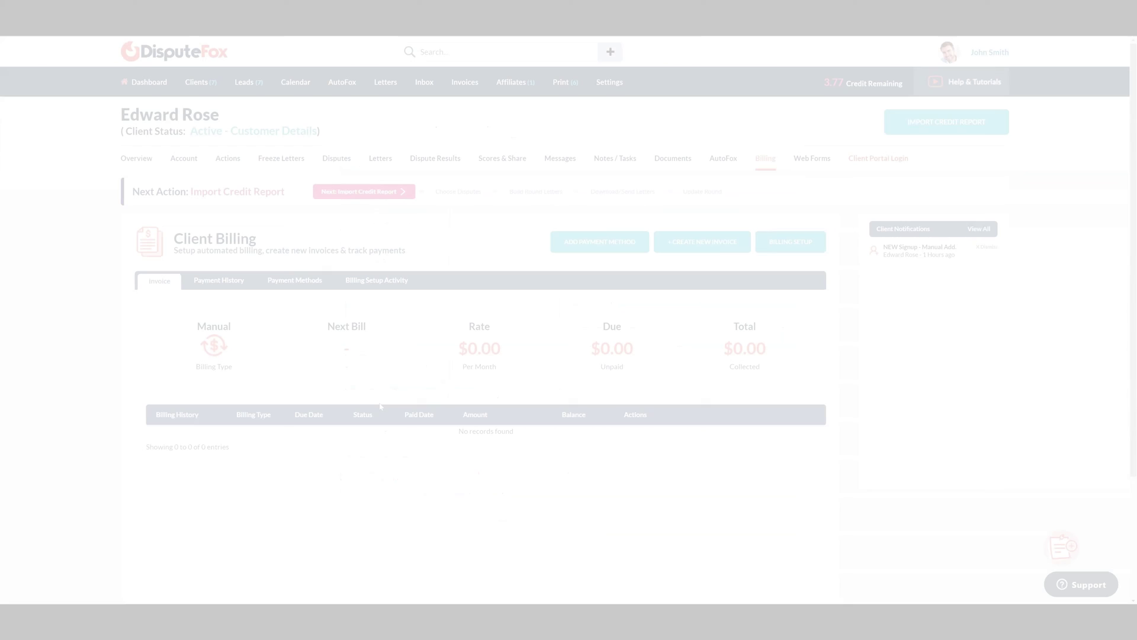
# Confirm the new Credit Card entry under Payment Methods, then return to invoices
pyautogui.click(288, 283)
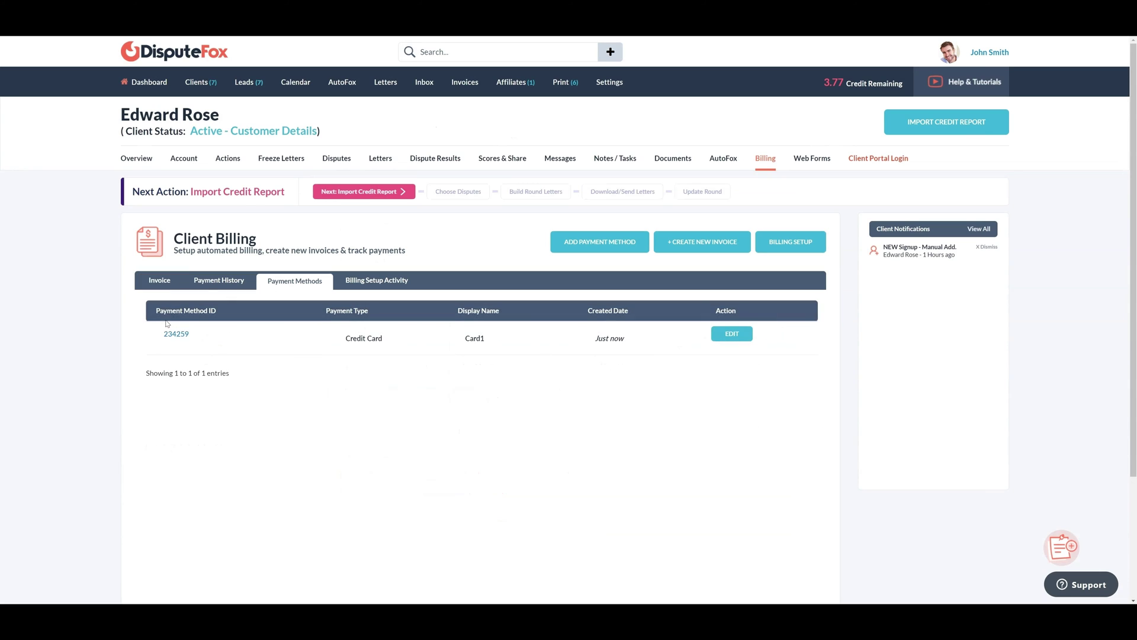
pyautogui.moveTo(158, 334); pyautogui.dragTo(191, 335)
pyautogui.moveTo(341, 339); pyautogui.dragTo(403, 339)
pyautogui.click(159, 280)
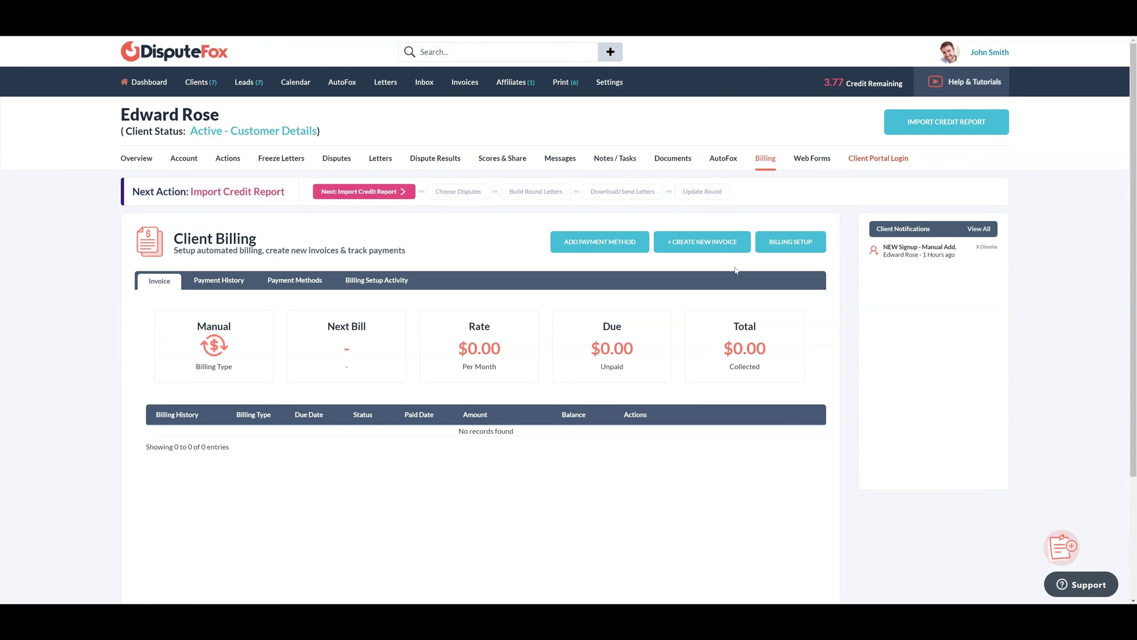
# Start a new invoice via Auth Test Authorize.net with item 'other' for $1
pyautogui.click(722, 247)
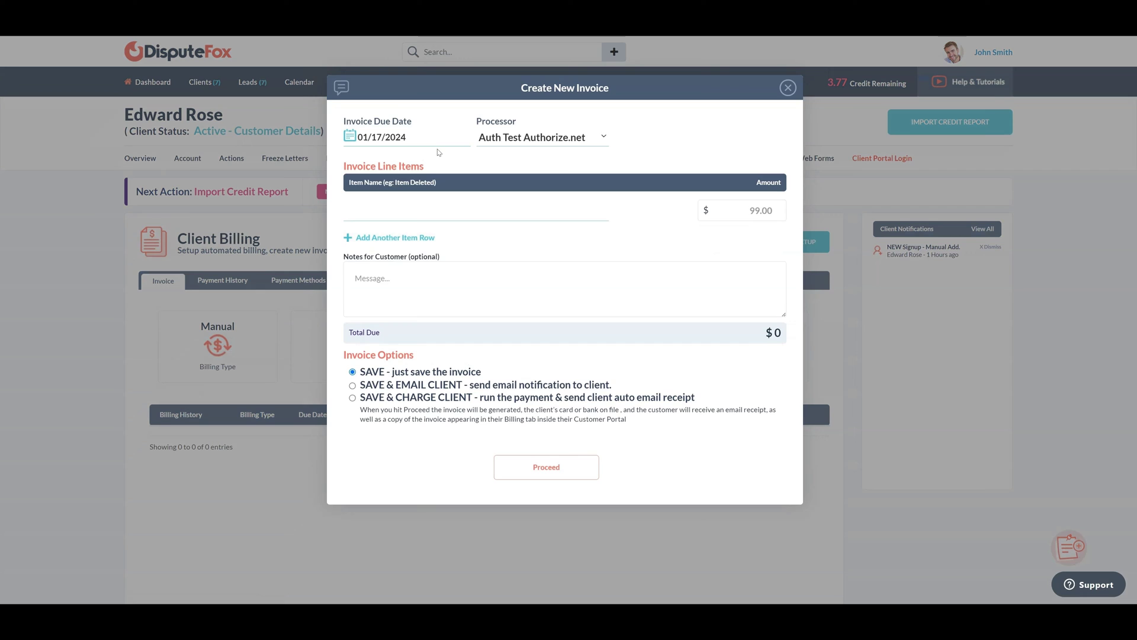
pyautogui.moveTo(477, 122); pyautogui.dragTo(509, 117)
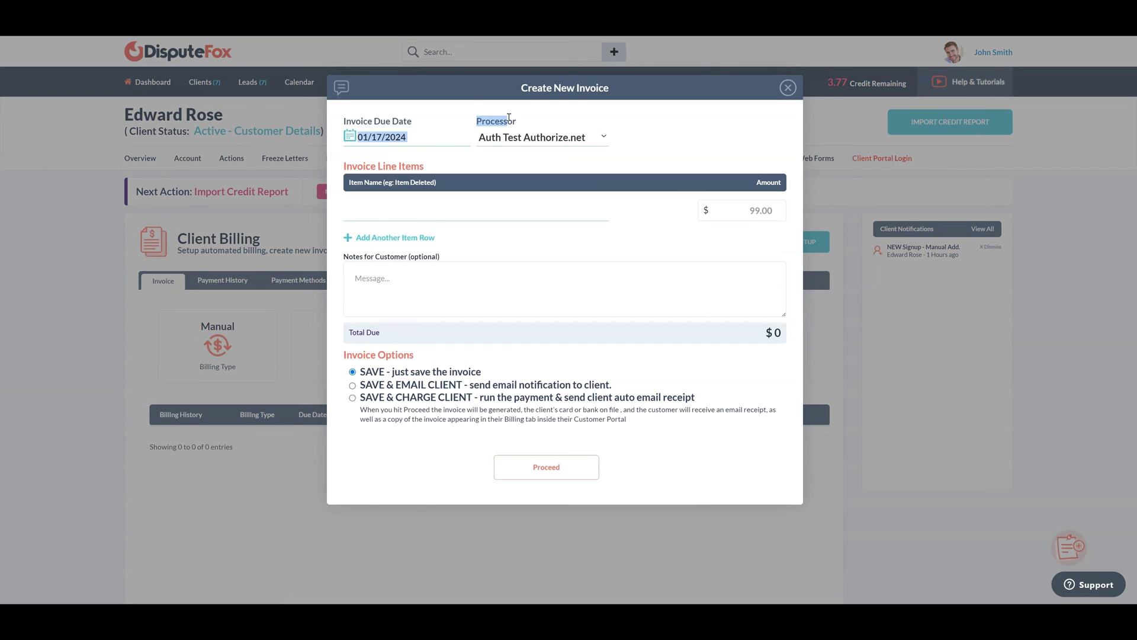
pyautogui.click(554, 147)
pyautogui.click(568, 141)
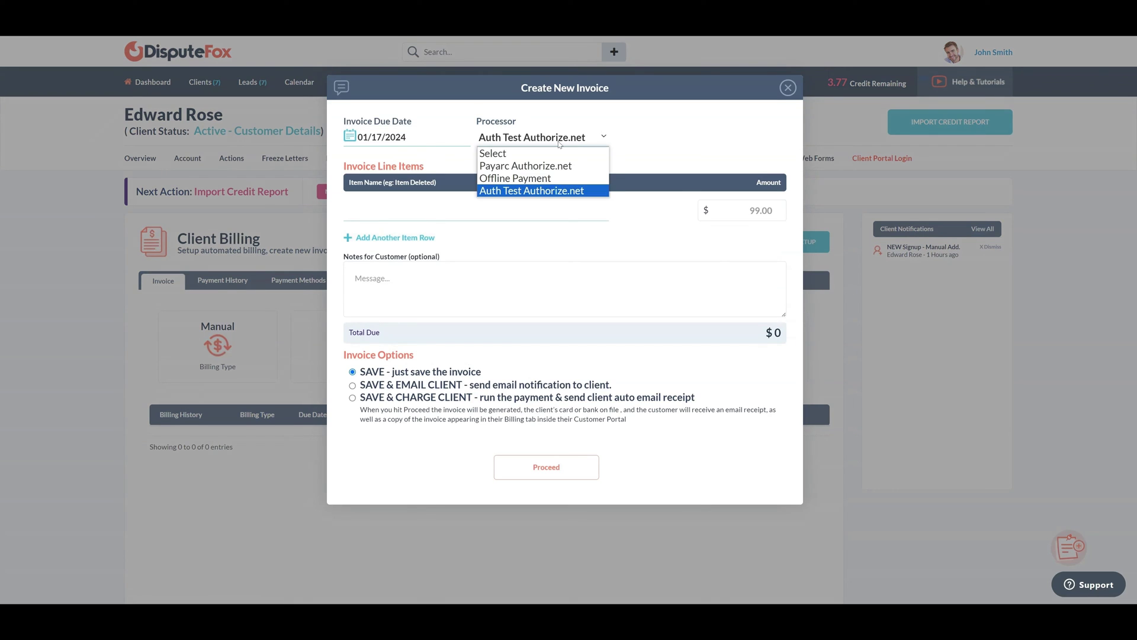
pyautogui.click(542, 191)
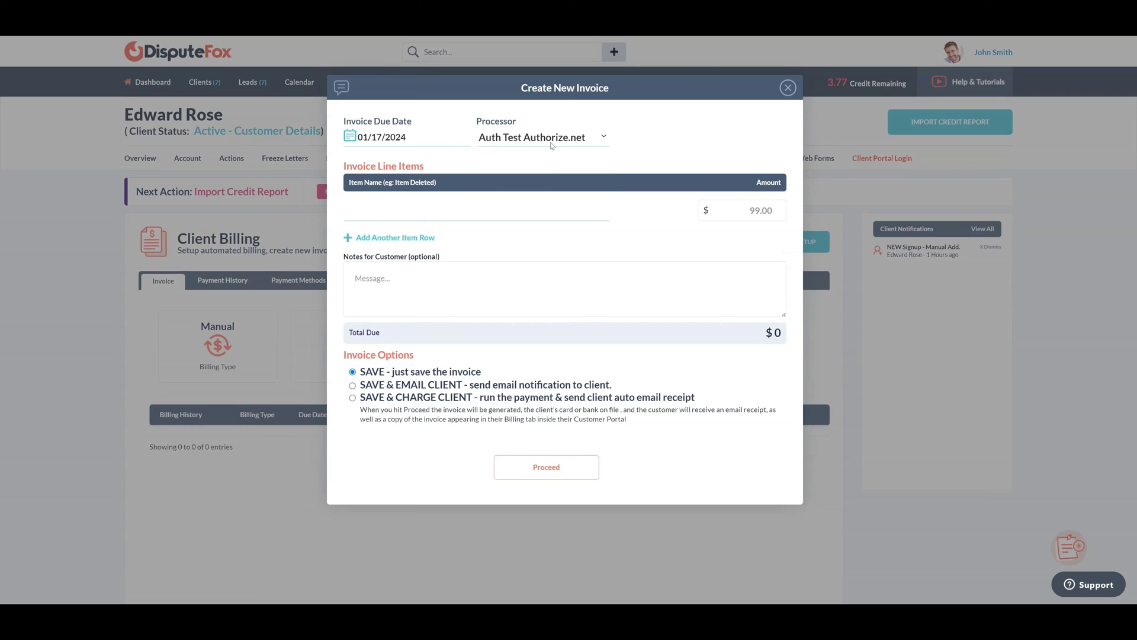
pyautogui.click(409, 214)
pyautogui.write('other')
pyautogui.click(755, 207)
pyautogui.write('1')
pyautogui.click(635, 243)
# Choose Save & Charge Client, charge the card, and review the paid invoice
pyautogui.click(353, 398)
pyautogui.moveTo(359, 400); pyautogui.dragTo(468, 397)
pyautogui.scroll(-1, 487, 394)
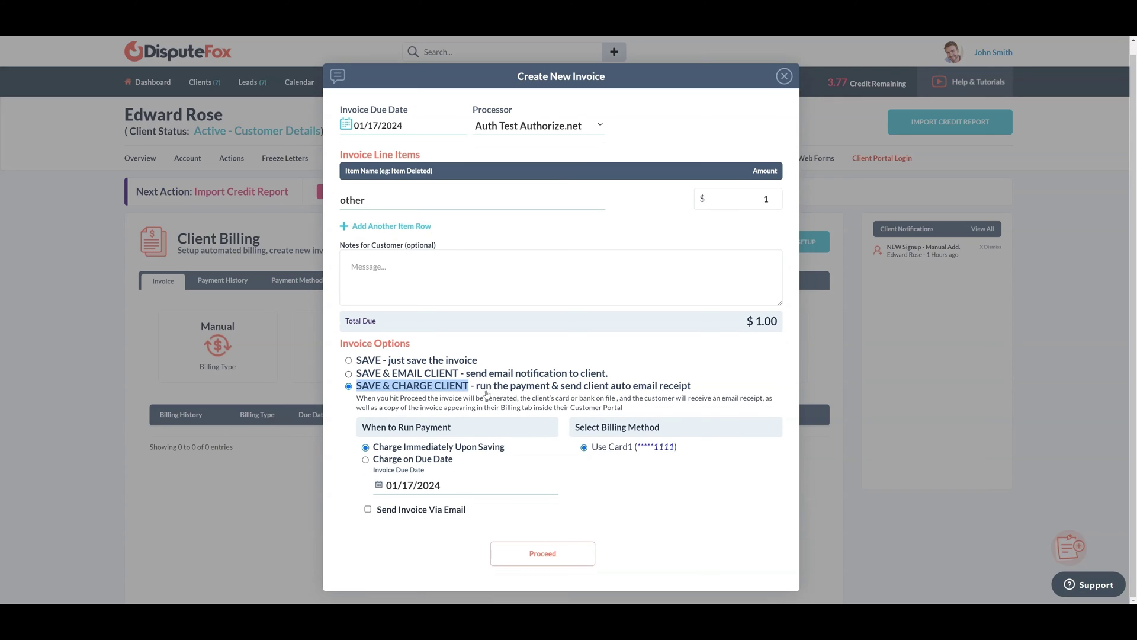
pyautogui.click(363, 429)
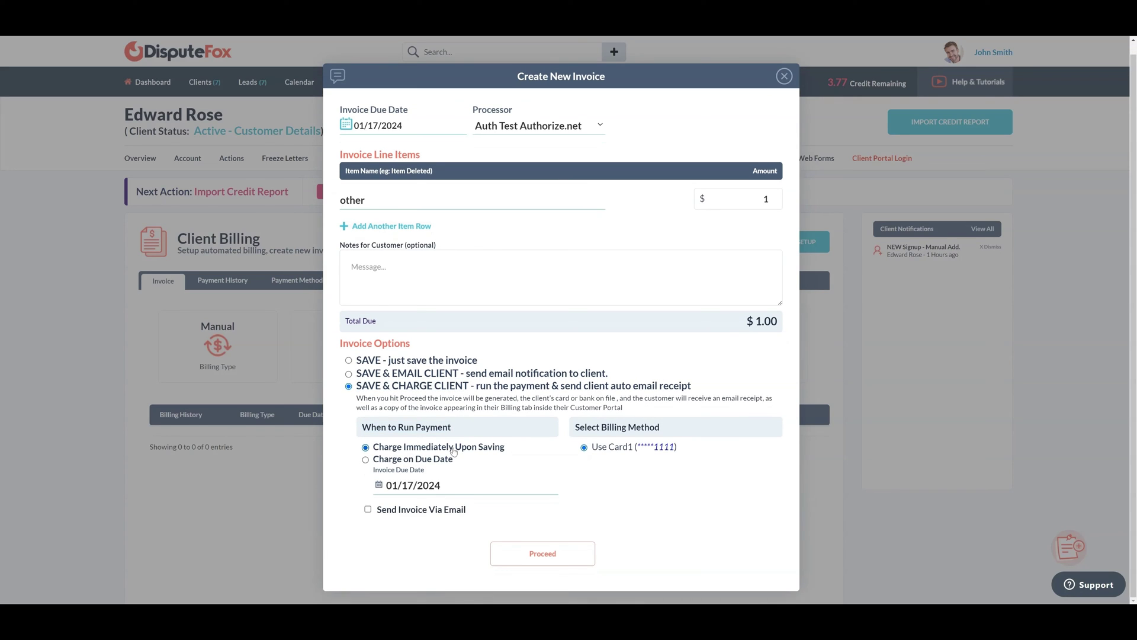
pyautogui.moveTo(382, 445); pyautogui.dragTo(519, 447)
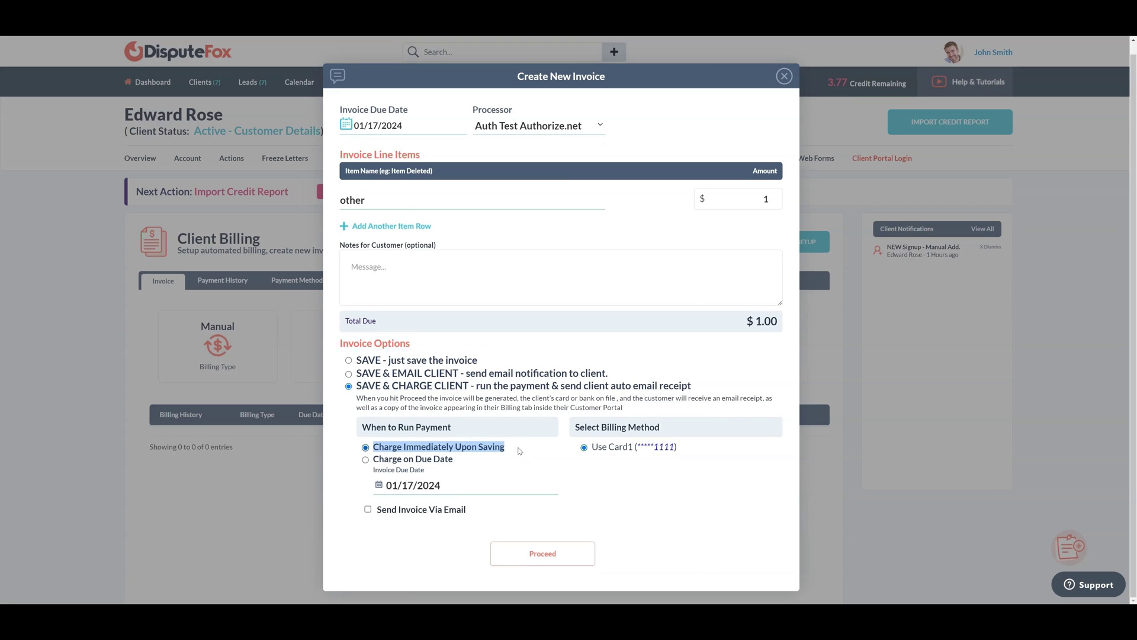
pyautogui.click(519, 461)
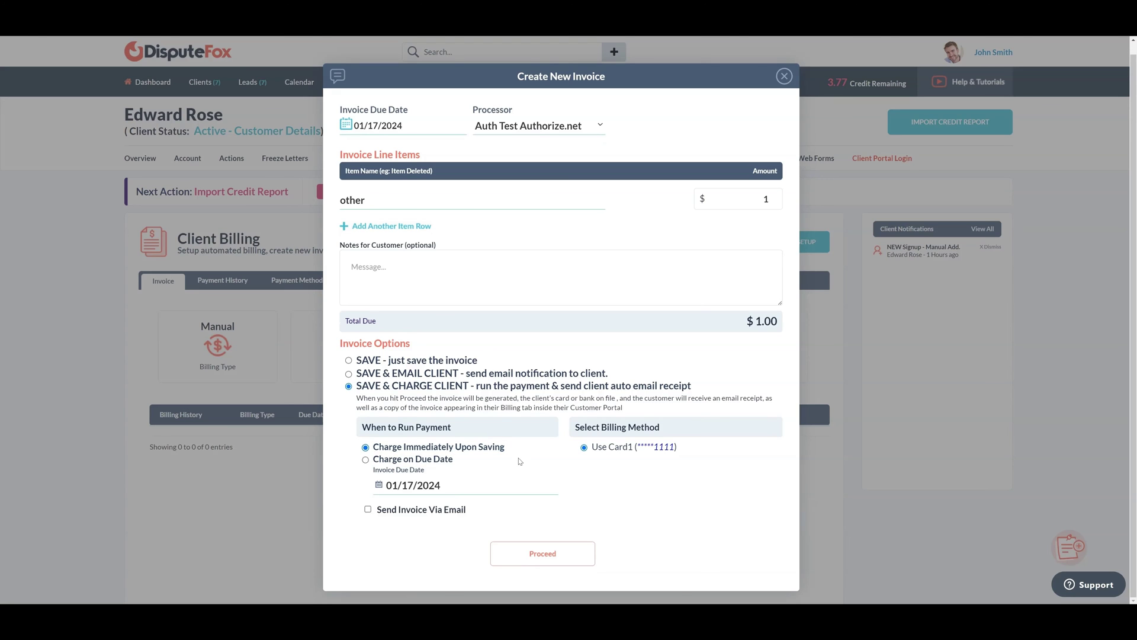
pyautogui.click(535, 556)
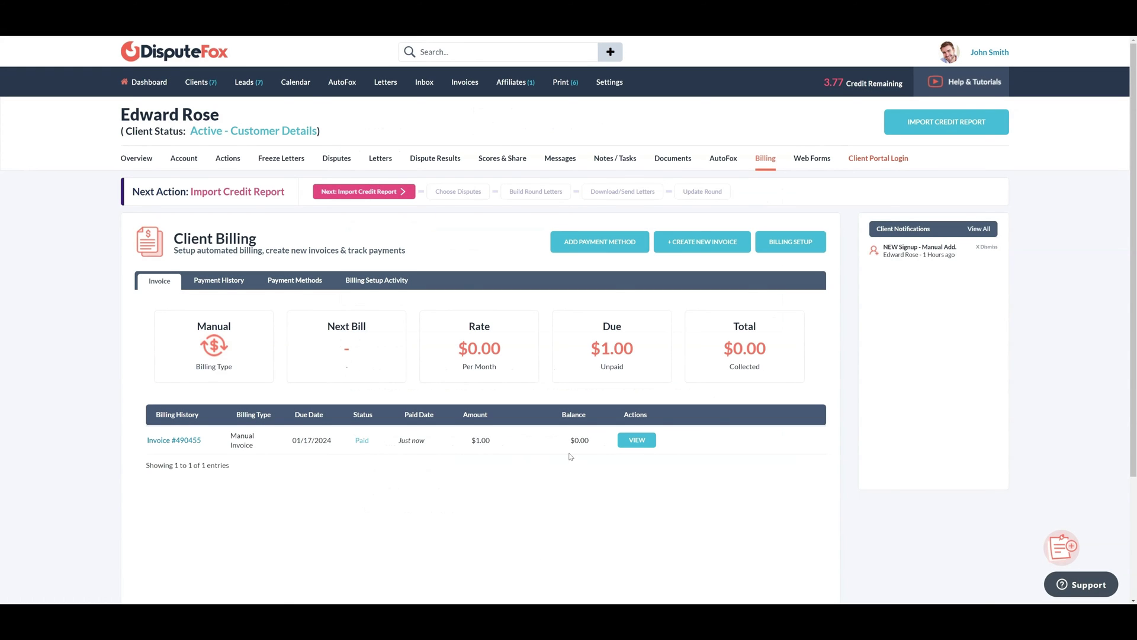
pyautogui.click(636, 440)
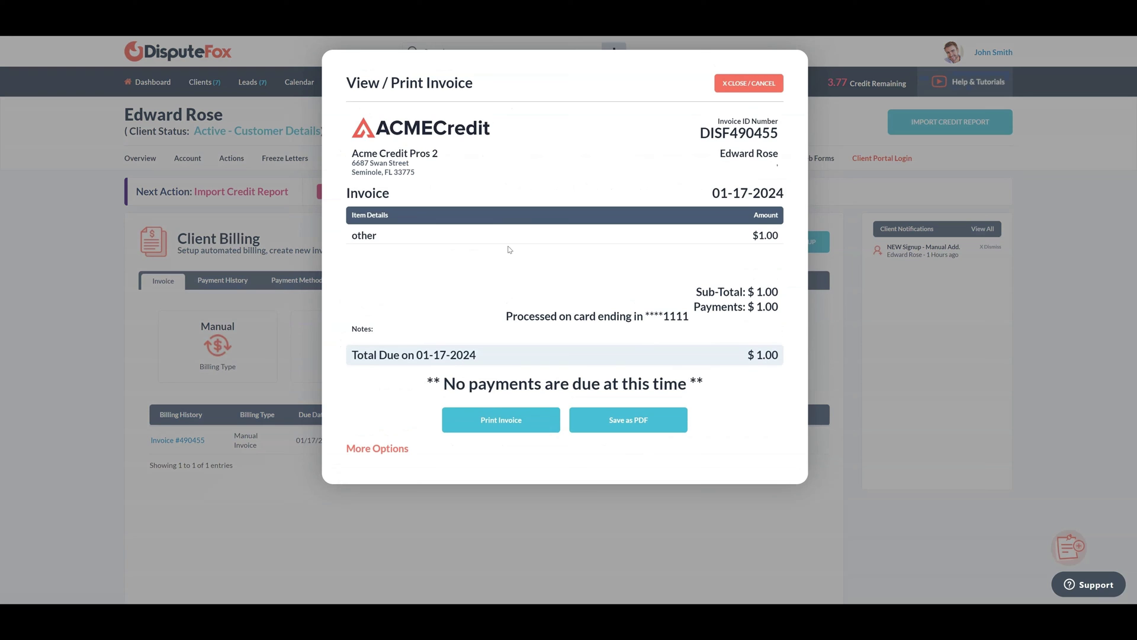
pyautogui.click(741, 87)
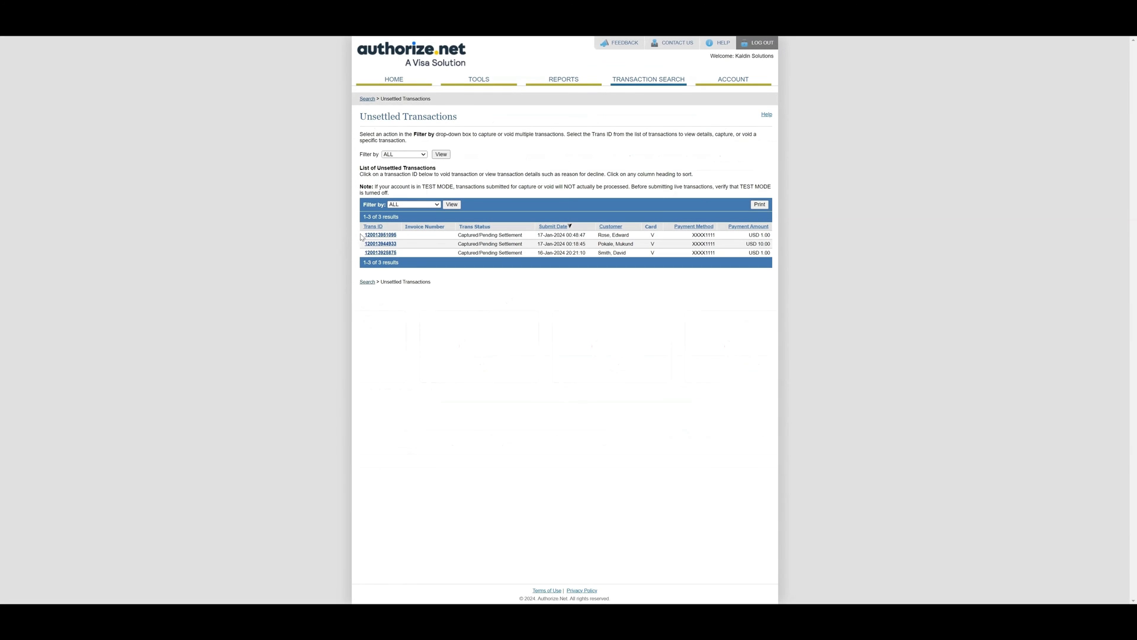
# Check the Authorize.net unsettled transaction's ID and USD 1.00 payment amount
pyautogui.moveTo(365, 236); pyautogui.dragTo(403, 239)
pyautogui.moveTo(745, 237); pyautogui.dragTo(766, 235)
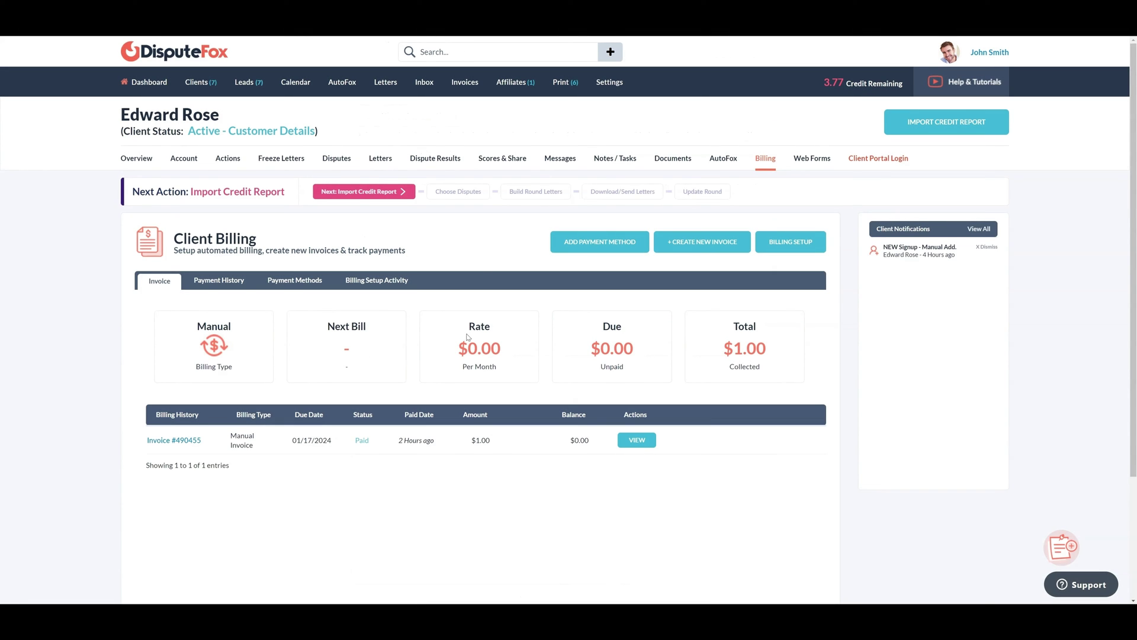
# Start a new invoice with NMI Test NmiPayments as the processor
pyautogui.click(716, 245)
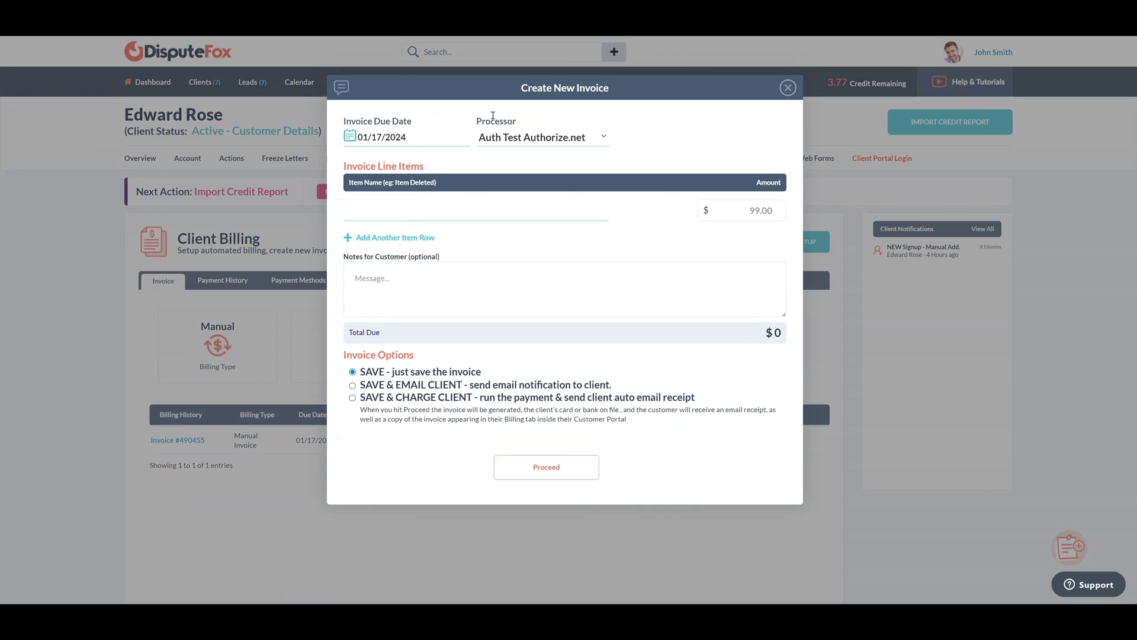
pyautogui.moveTo(478, 122); pyautogui.dragTo(517, 123)
pyautogui.click(550, 141)
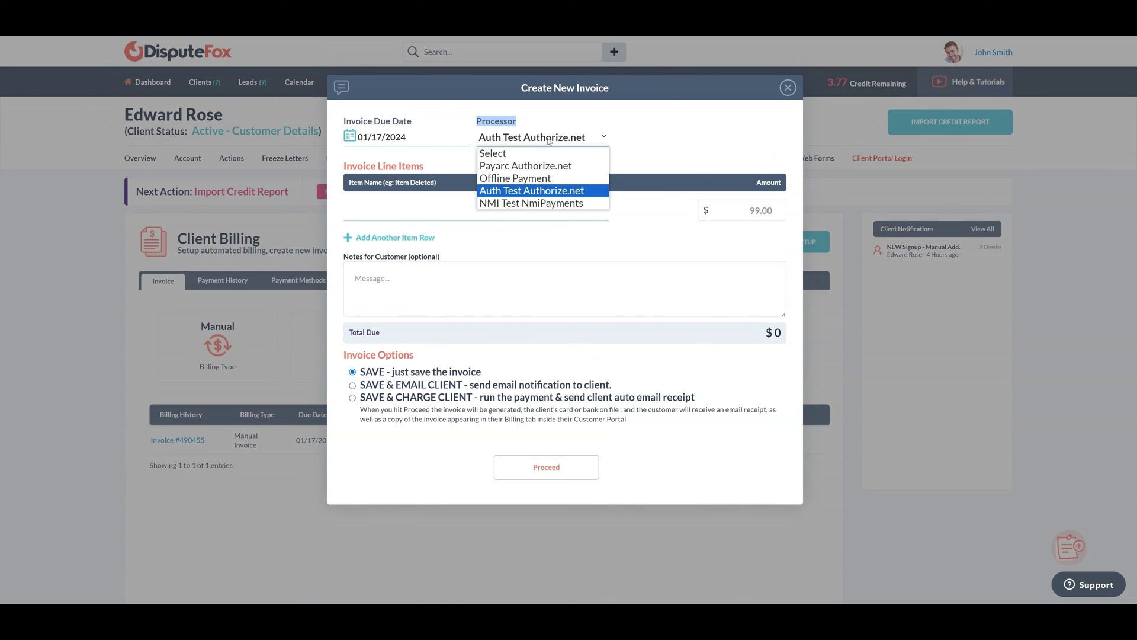
pyautogui.click(531, 203)
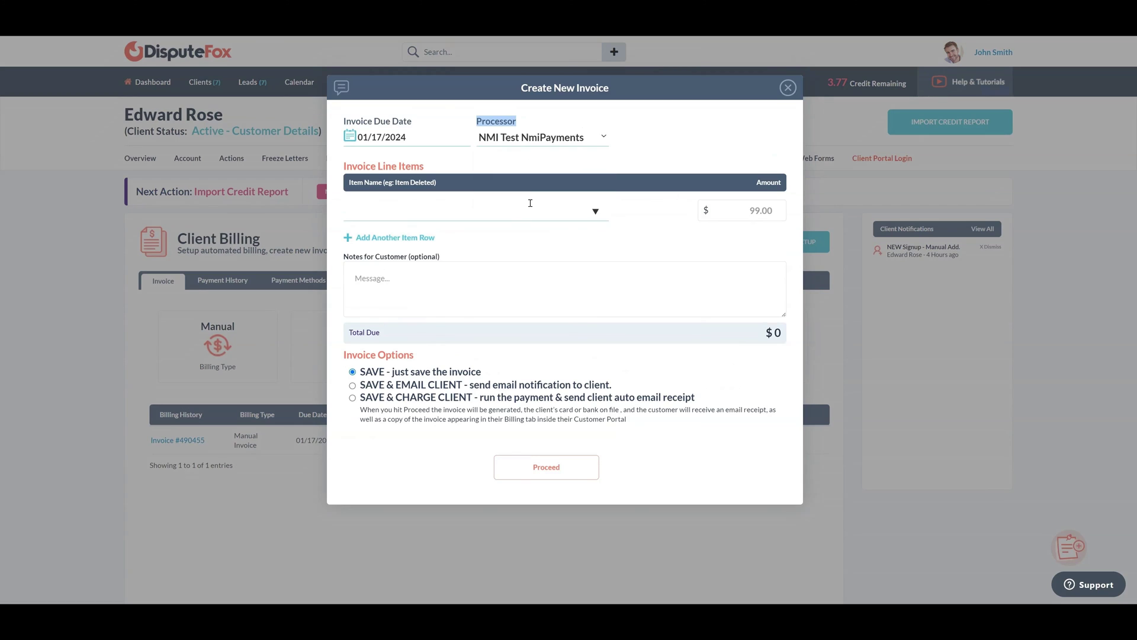
# Add an 'other' line item for $1, then save and charge the client's card
pyautogui.click(478, 215)
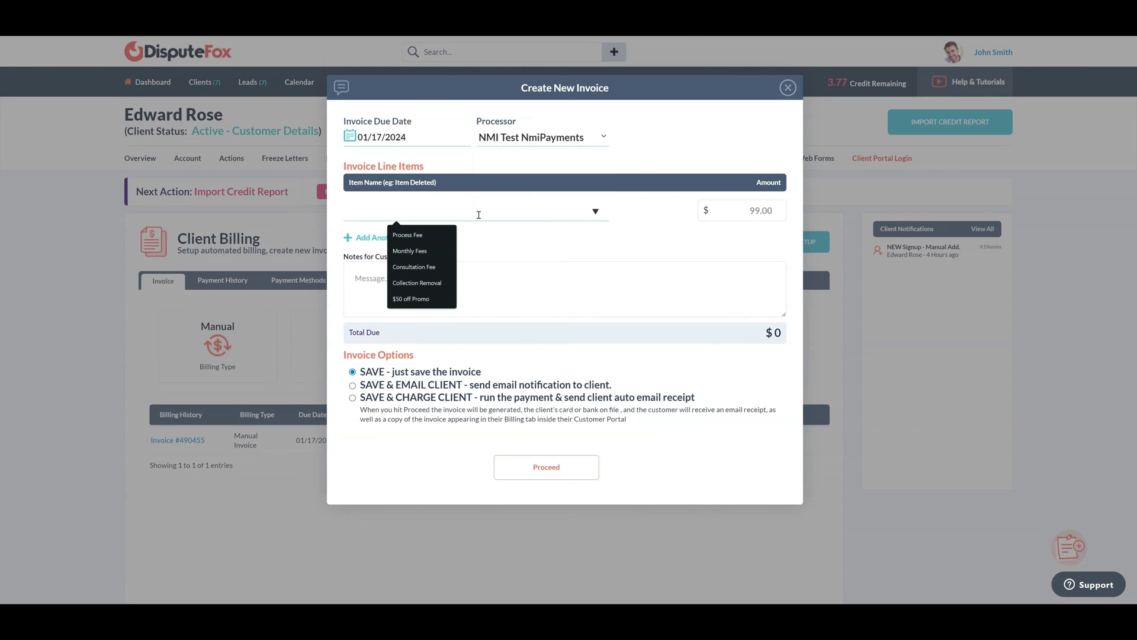
pyautogui.write('other')
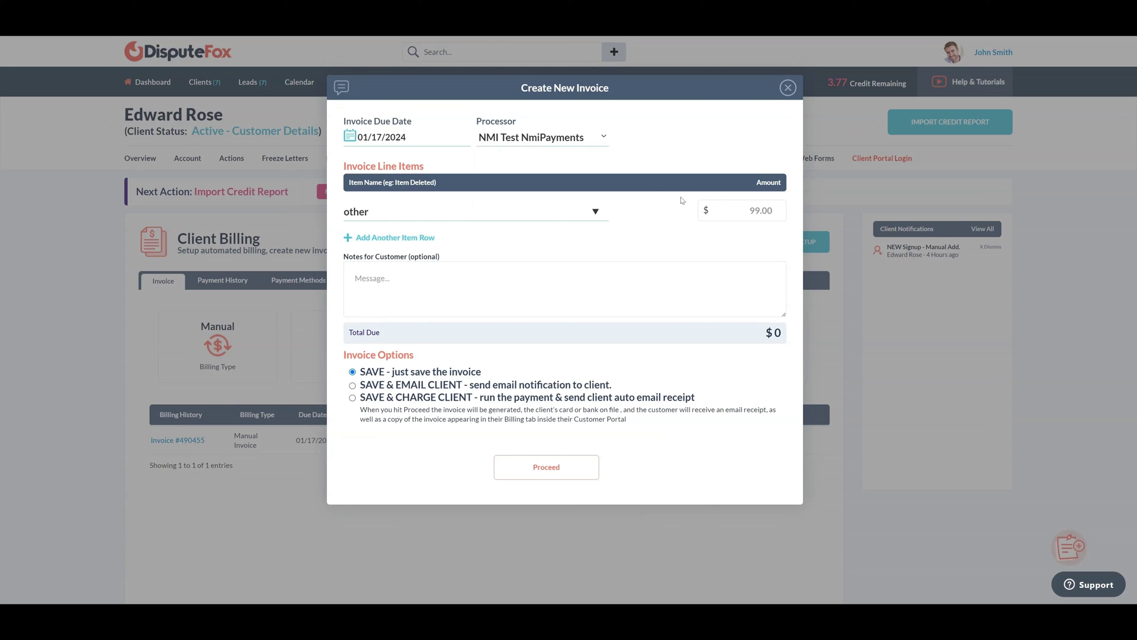
pyautogui.click(765, 210)
pyautogui.write('1')
pyautogui.click(731, 235)
pyautogui.click(353, 399)
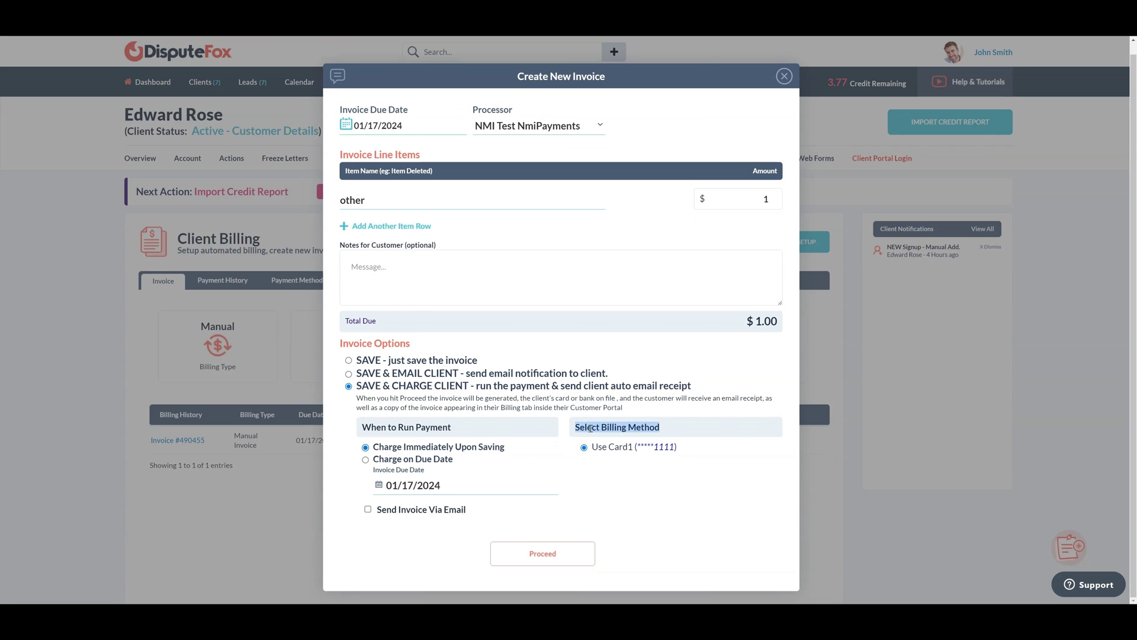
pyautogui.click(542, 554)
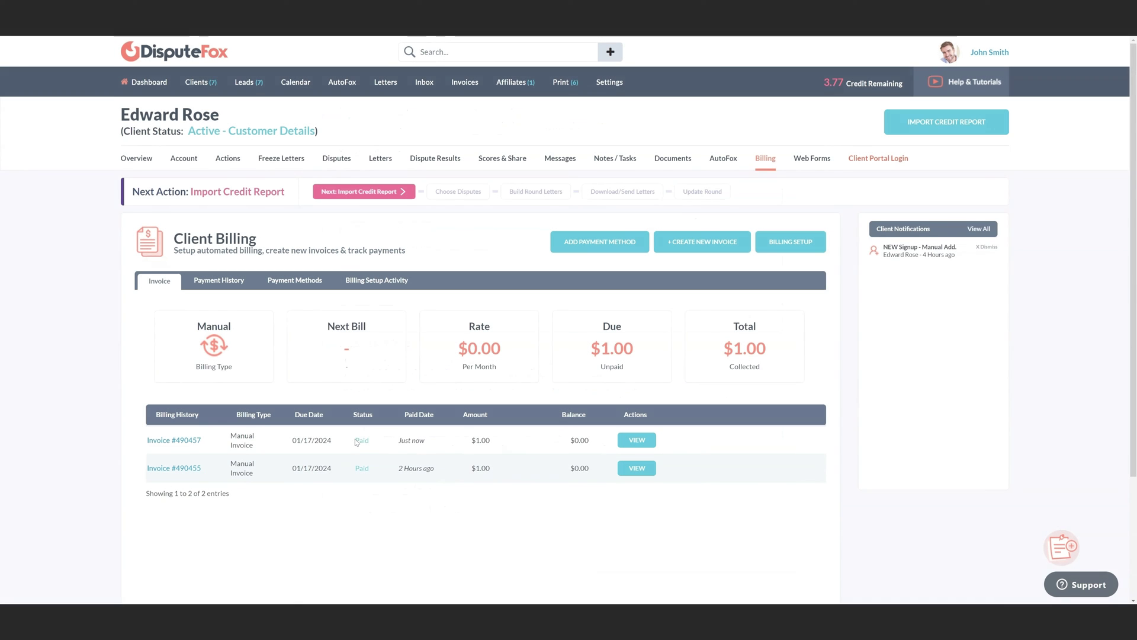
# Review the new paid invoice and its invoice ID, then close the preview
pyautogui.click(637, 439)
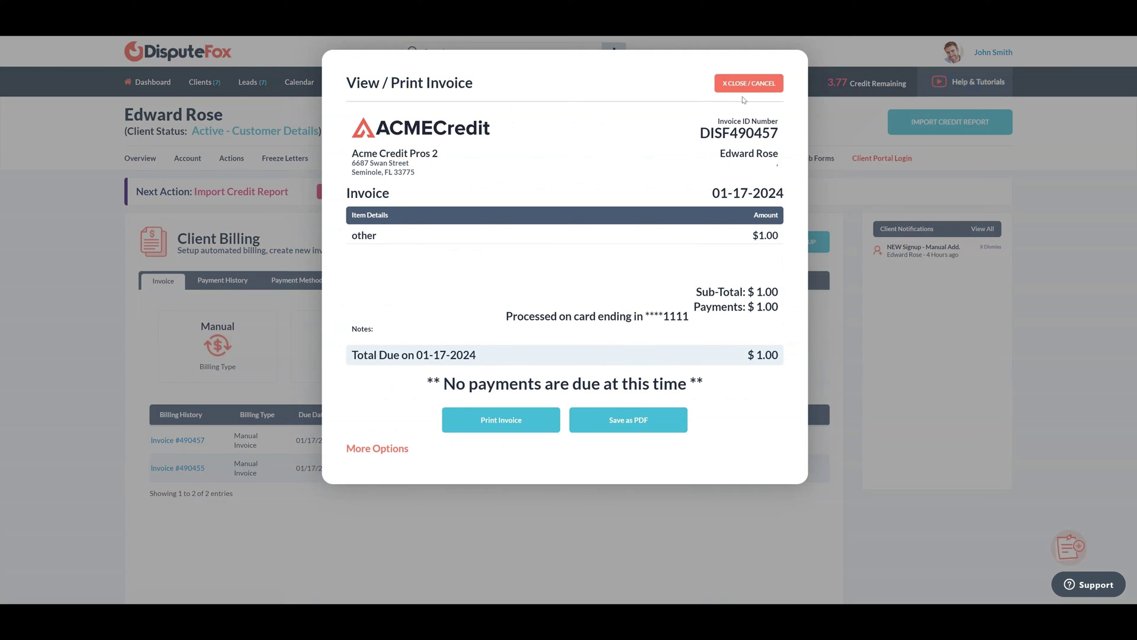
pyautogui.moveTo(718, 121); pyautogui.dragTo(778, 122)
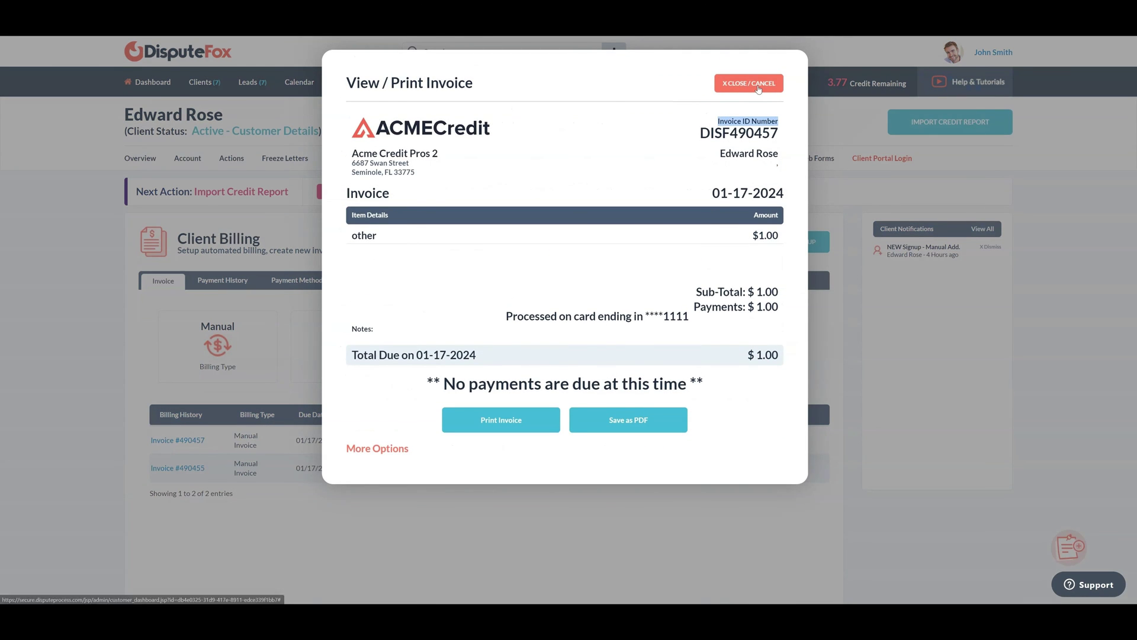
pyautogui.click(758, 89)
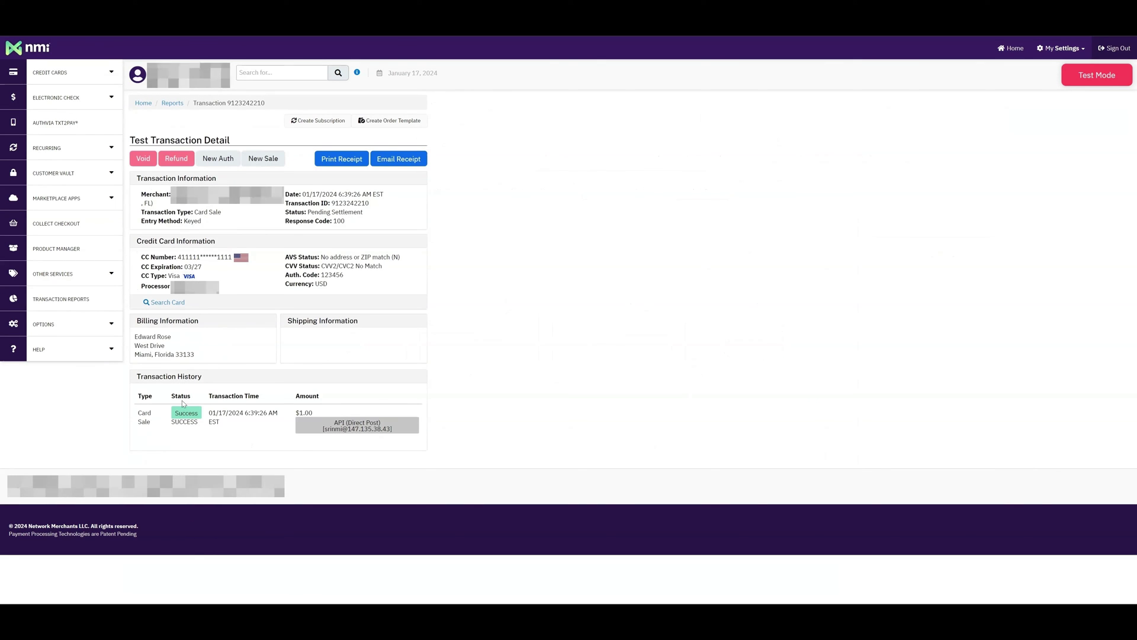
# Verify the $1.00 card sale's Transaction History status reads Success
pyautogui.moveTo(173, 410); pyautogui.dragTo(205, 419)
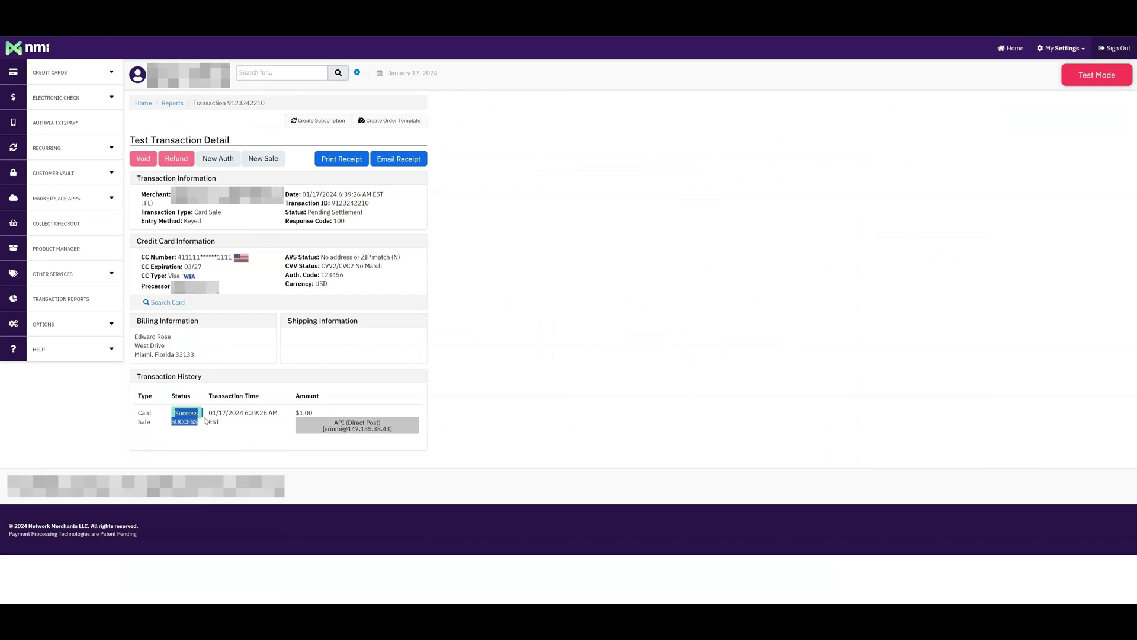